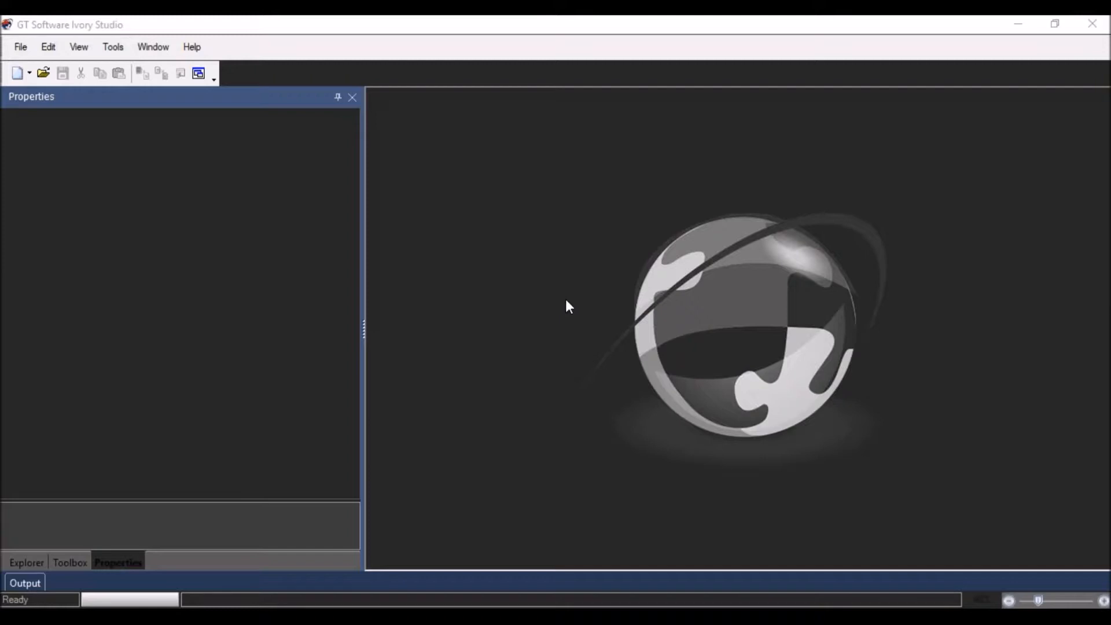
- Start a new project with the project wizard, choosing the CICS platform and the BMS (LINK3270) project type
left_click(20, 46)
mouse_move(26, 60)
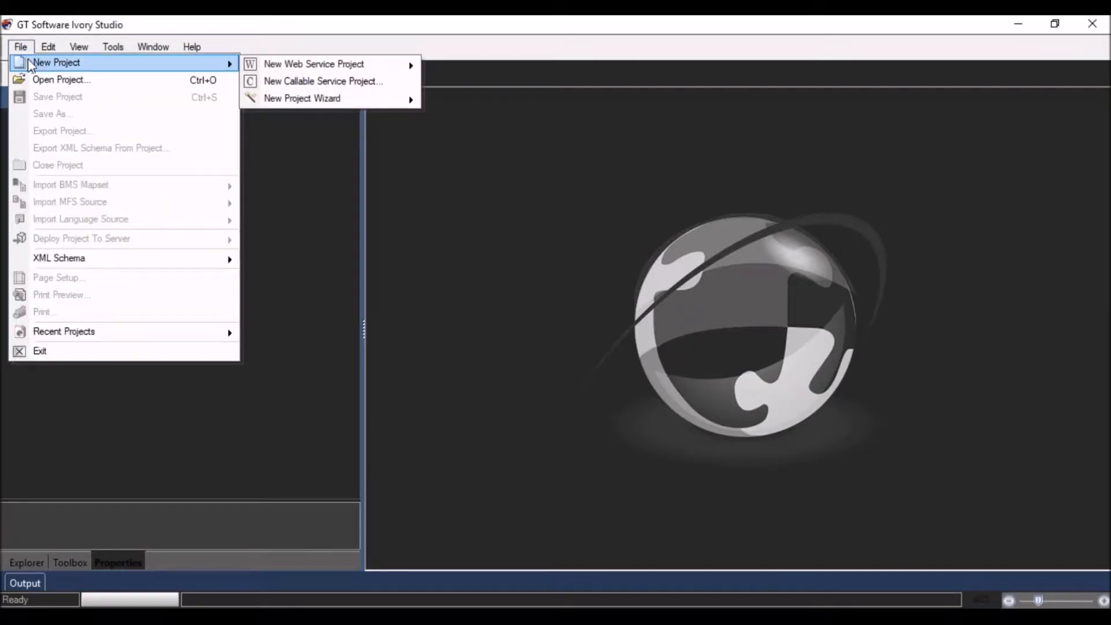
mouse_move(325, 100)
left_click(454, 101)
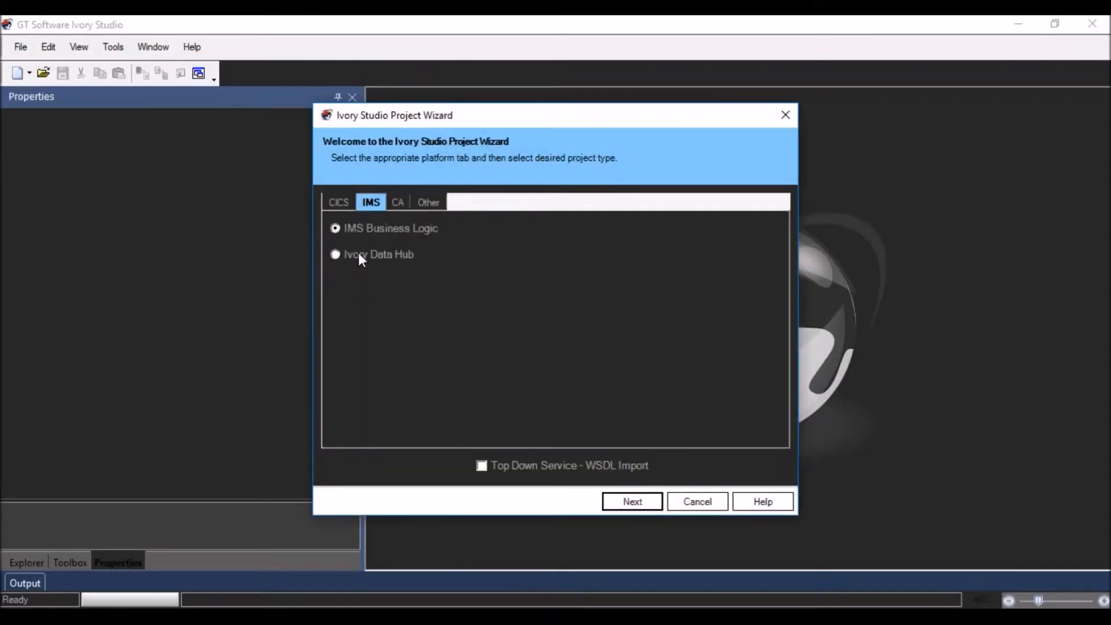
left_click(339, 203)
left_click(336, 255)
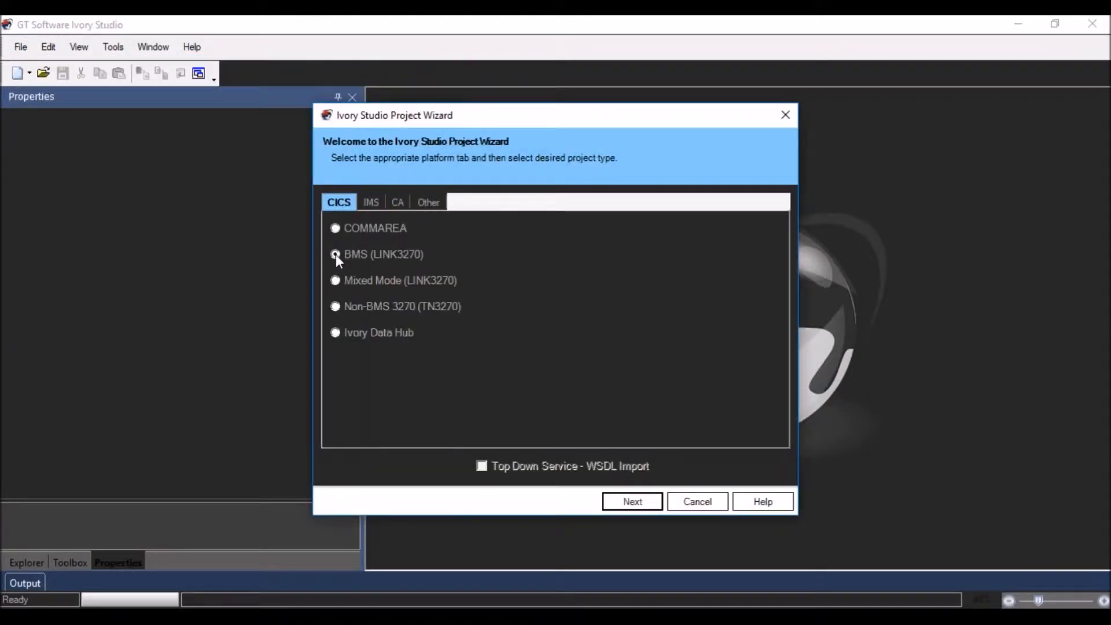
left_click(648, 506)
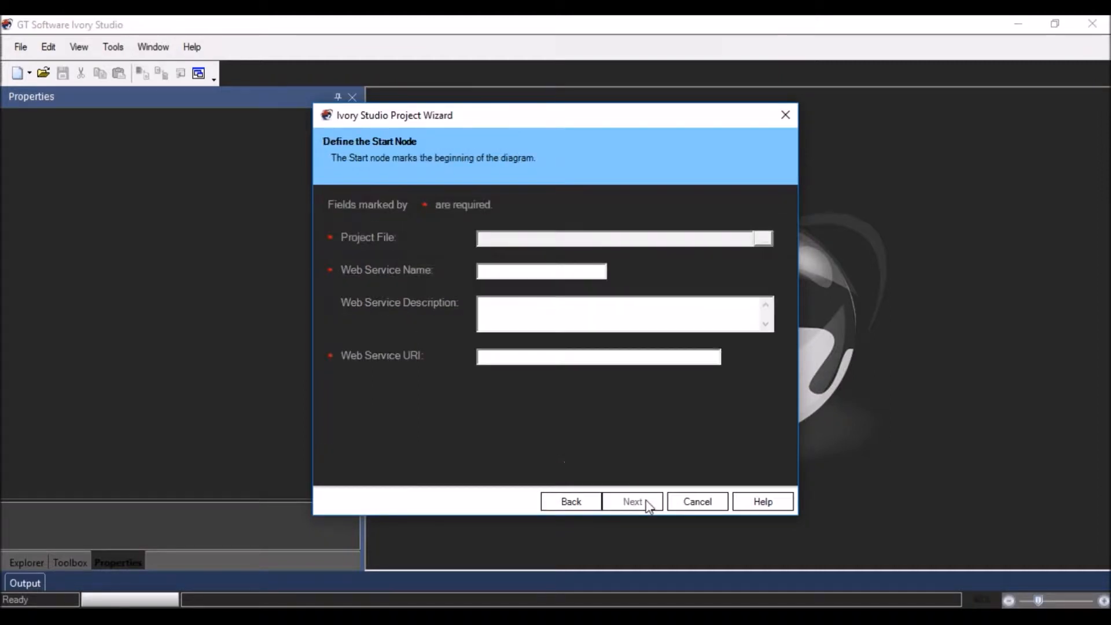
- Create the project file cicsc3 in the demo folder and accept the start node's web service name and URI
left_click(764, 238)
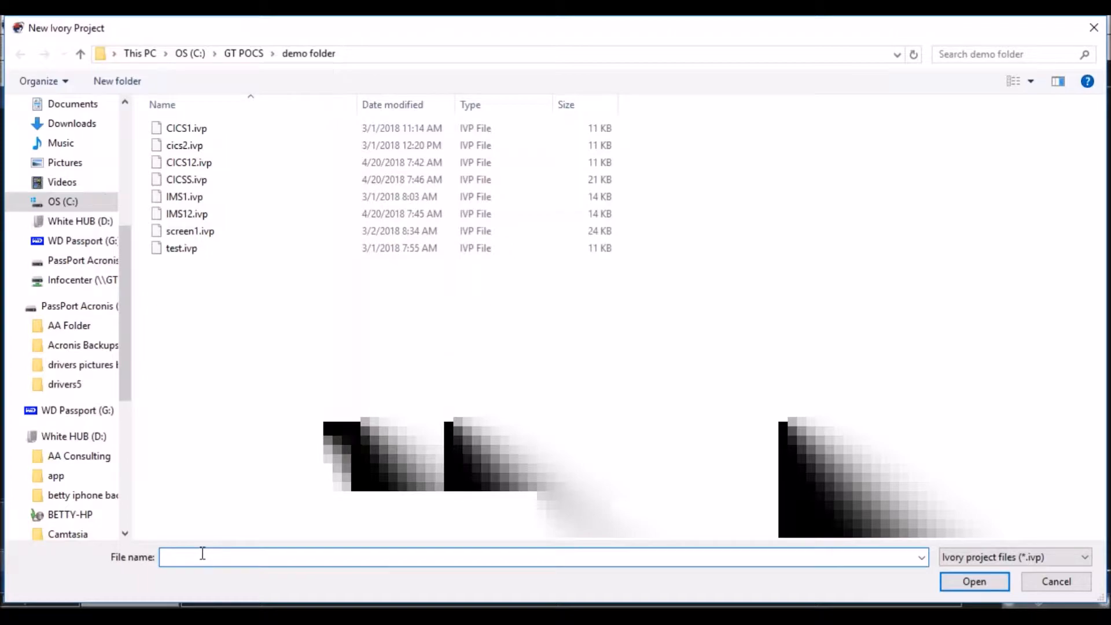
type("cicsc3")
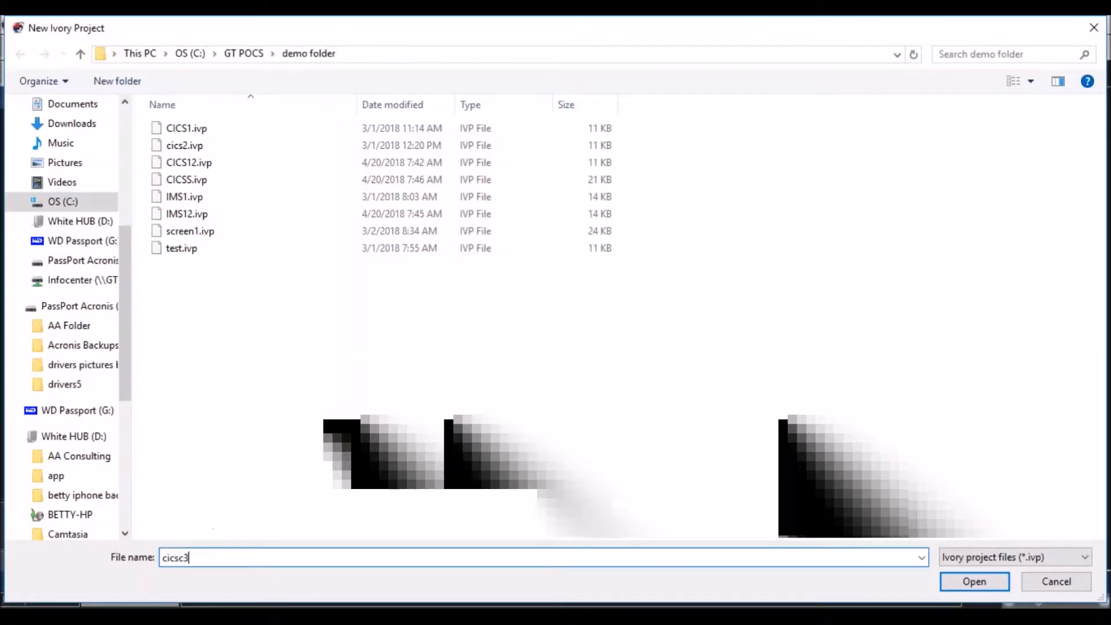
key("Return")
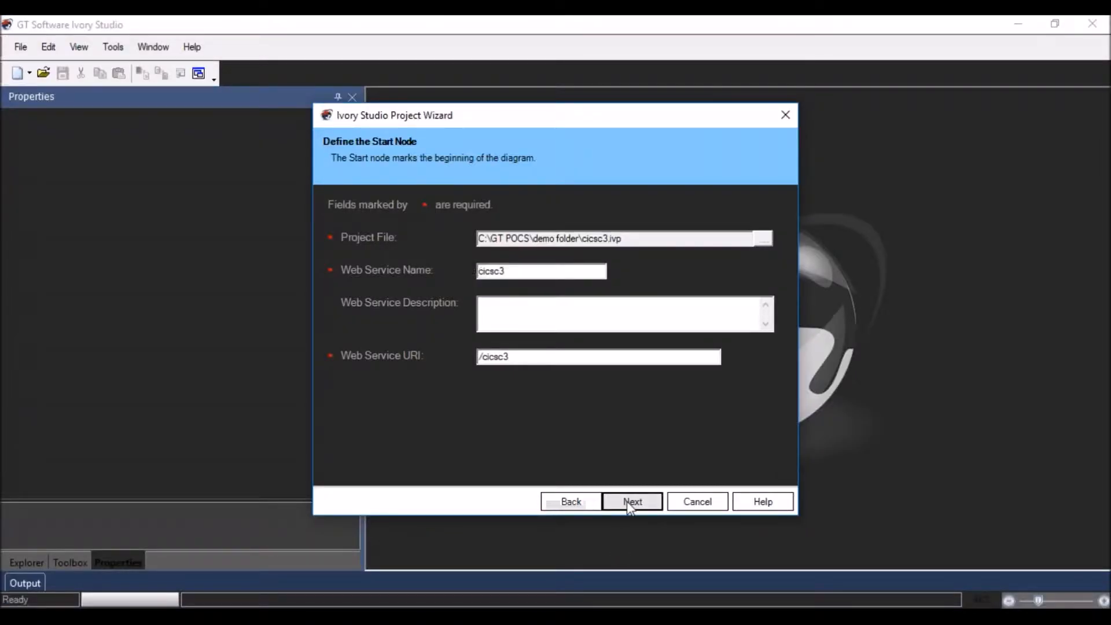
left_click(631, 503)
- Name the web service operation GatCustData and continue to the recorded session settings
type("GetC")
type("ustData")
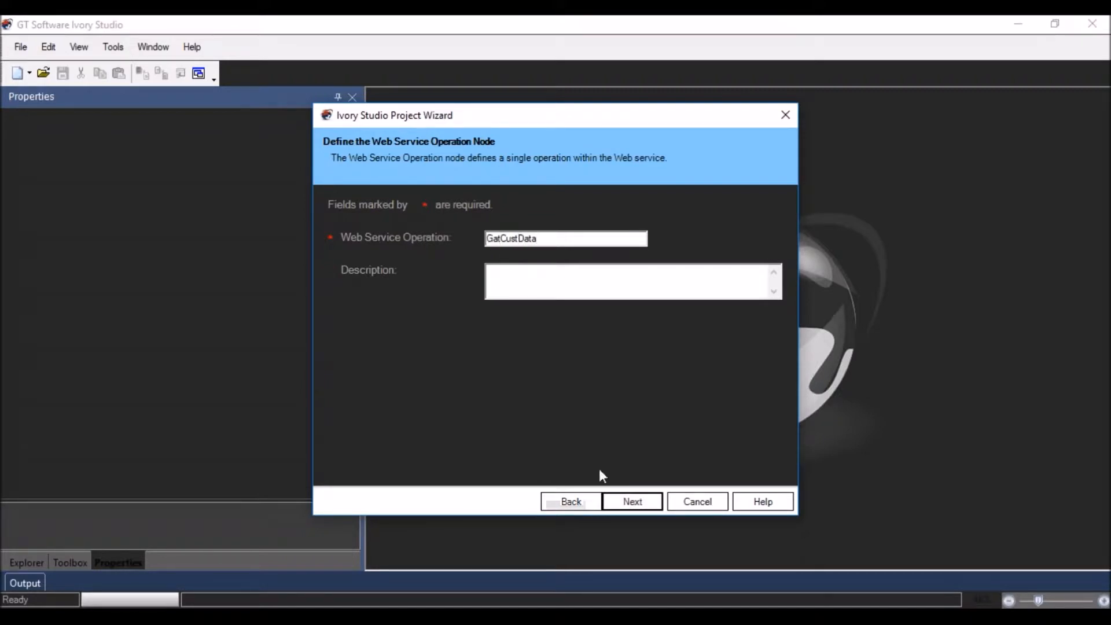
left_click(631, 502)
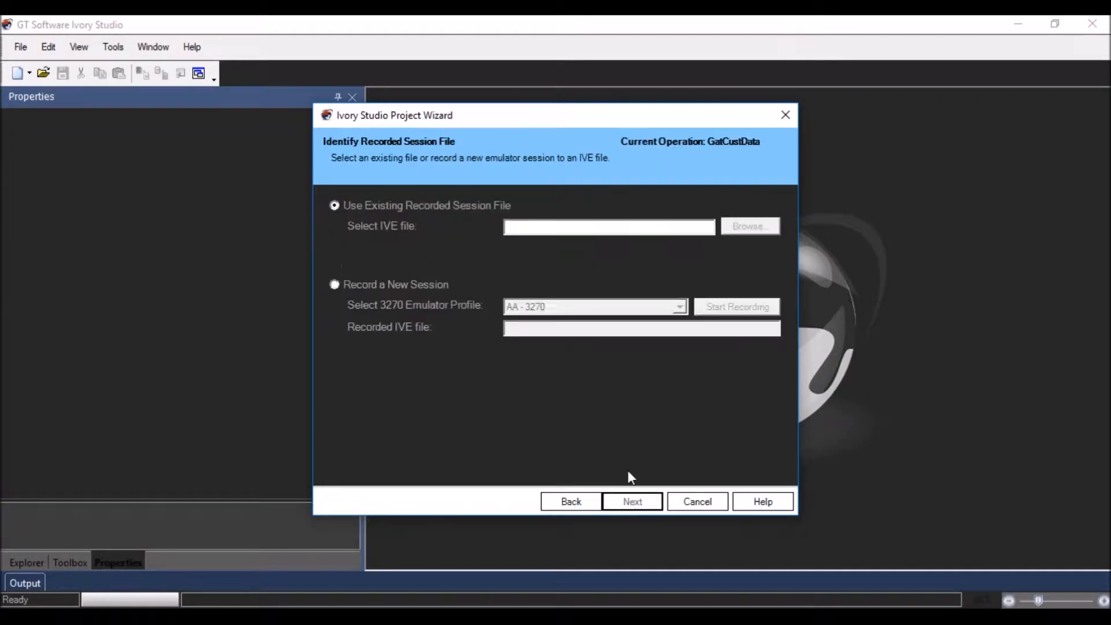
- Choose to record a new session with the GTCICS emulator profile and start the recording
left_click(335, 284)
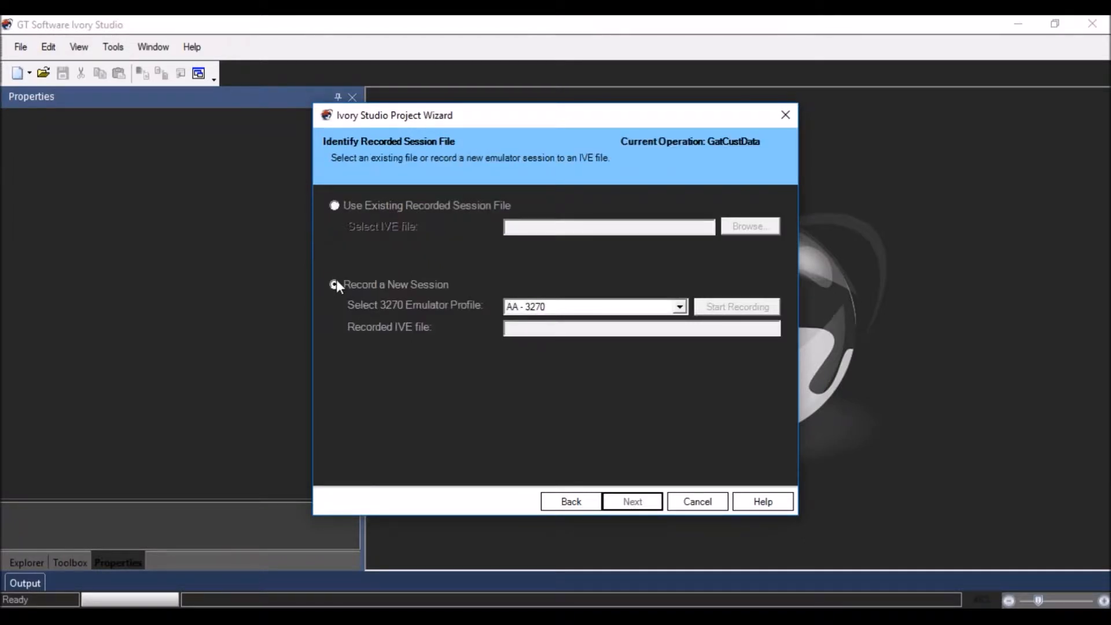
left_click(681, 307)
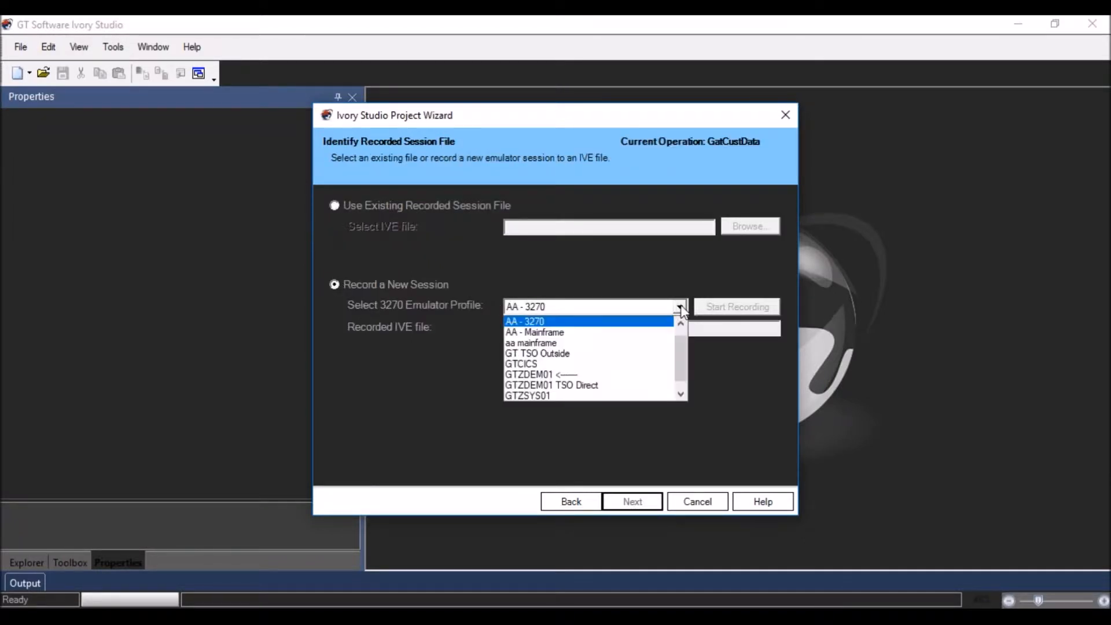
left_click(518, 363)
left_click(751, 307)
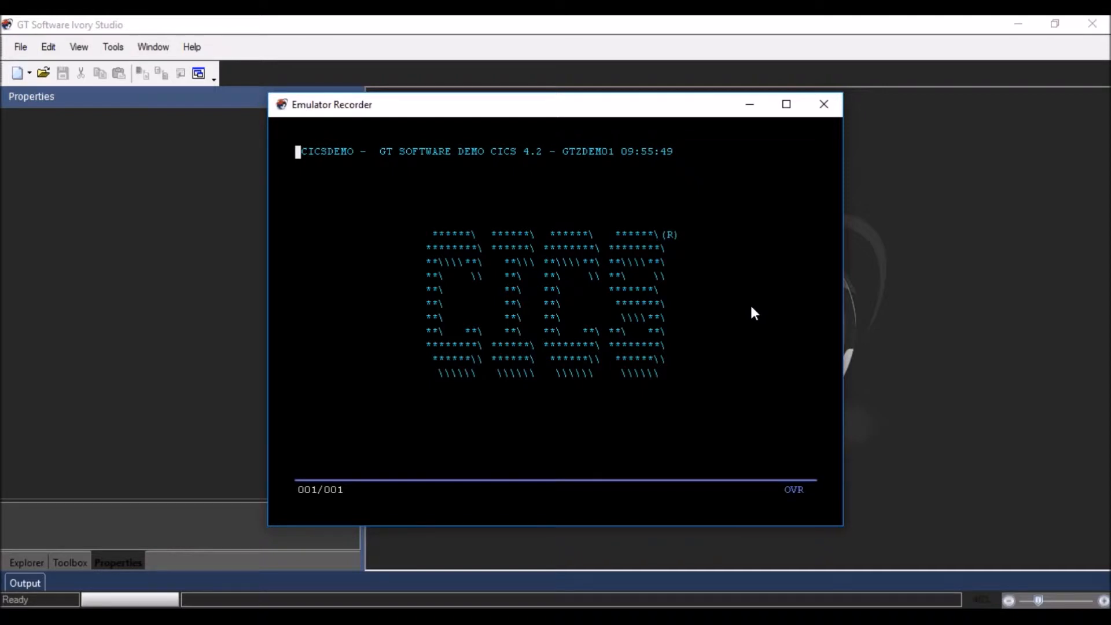
- Clear the CICS welcome screen in the emulator and run the ivac transaction
key("Escape")
type("i")
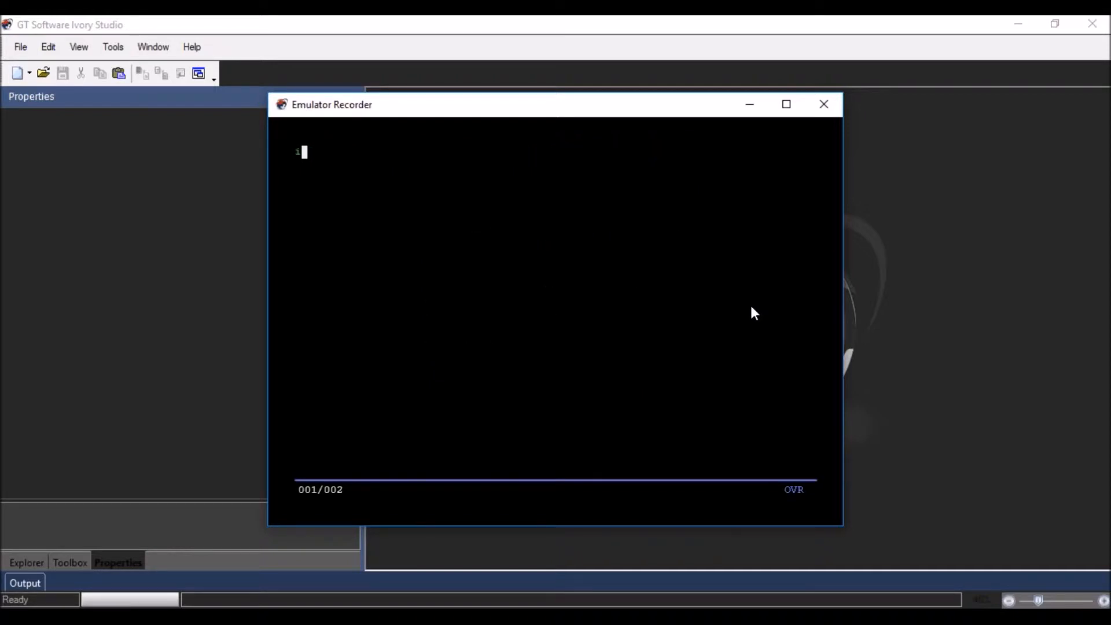
type("vac")
key("Return")
- Fill in the five-digit account number, mark the Demographics display format with x, and submit the account request
type("100")
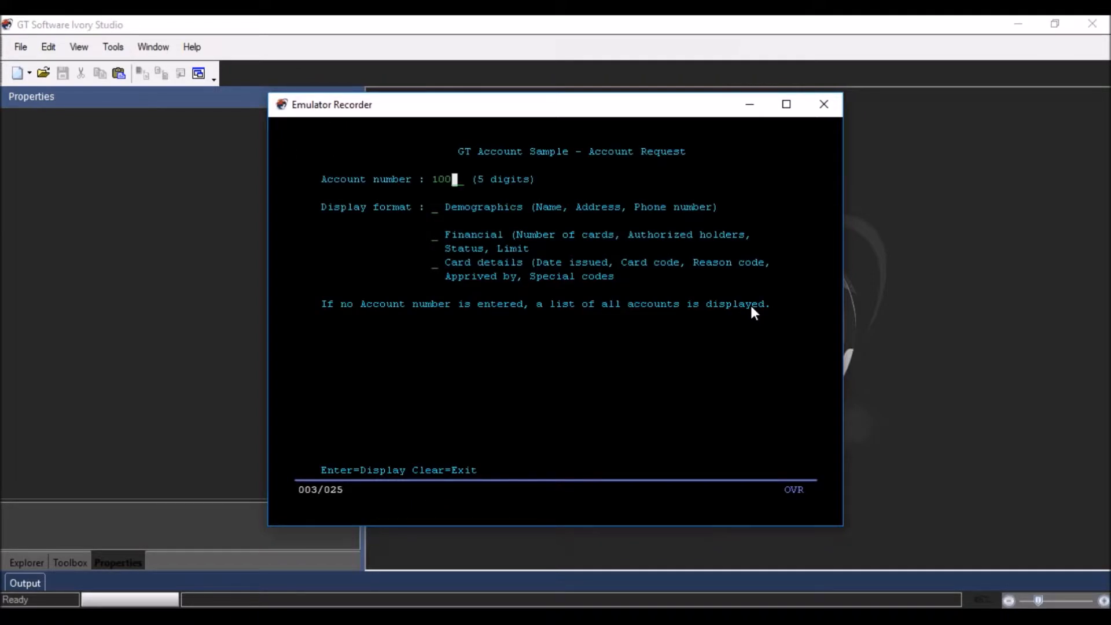
type("02")
type("x")
key("Return")
- Exit the account screens and log off the CICS session with cesf logoff
key("Escape")
key("Escape")
type("cesf logoff")
key("Return")
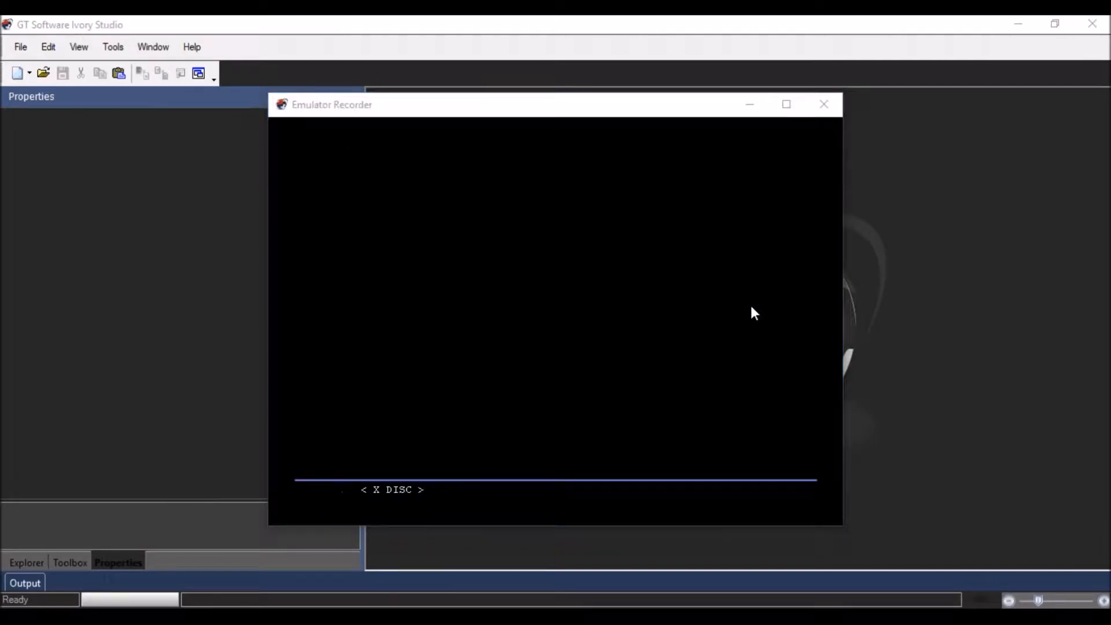
- Save the emulator recording as screen4 in the demo folder and continue to the mapset import
type("screen")
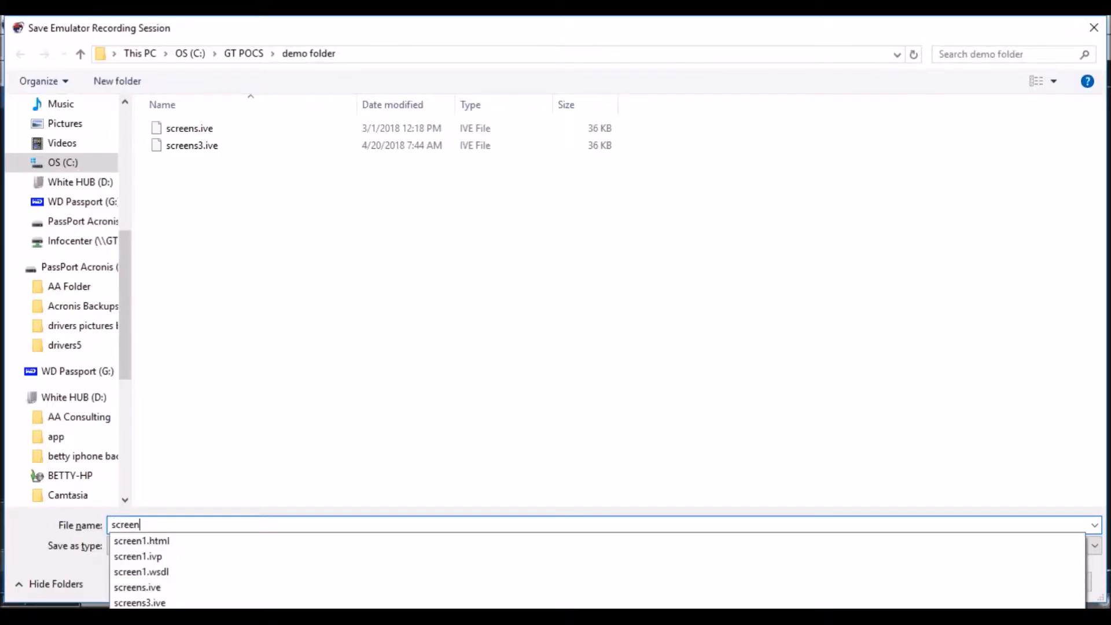
type("4")
key("Return")
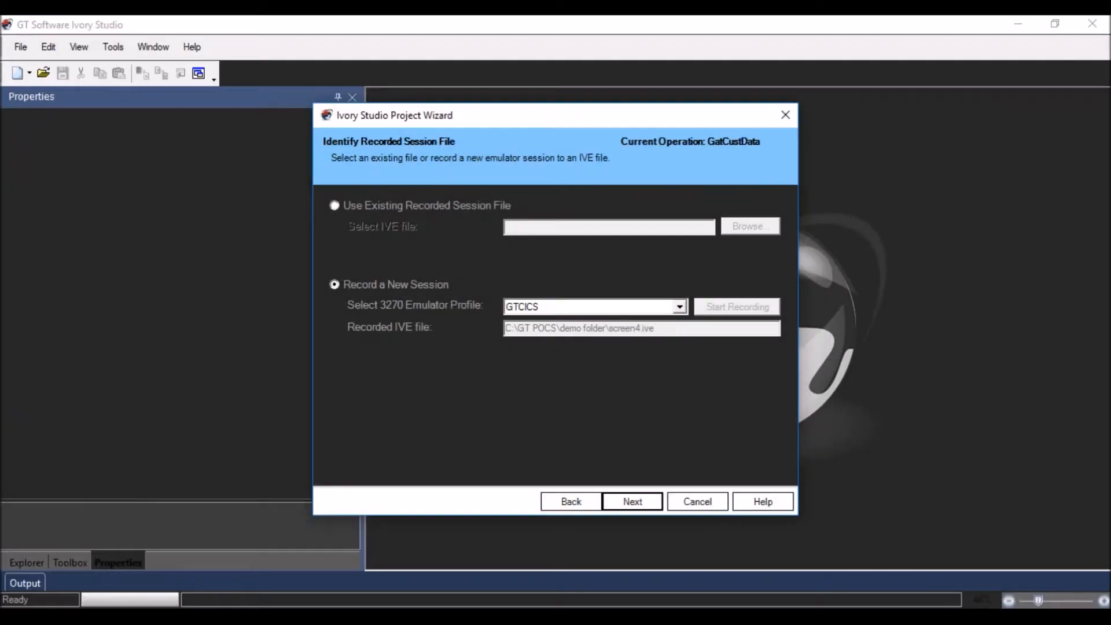
left_click(633, 501)
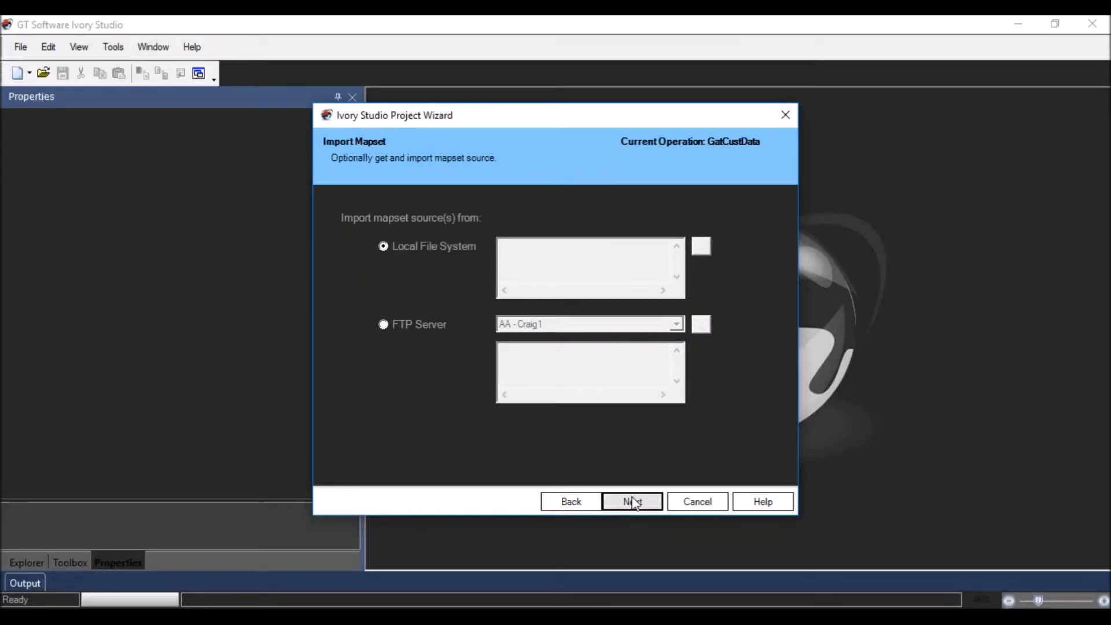
- Import the mapset source GIISMAC.MAP from the local C: copybooks folder and continue to the BMS map sequence
left_click(701, 248)
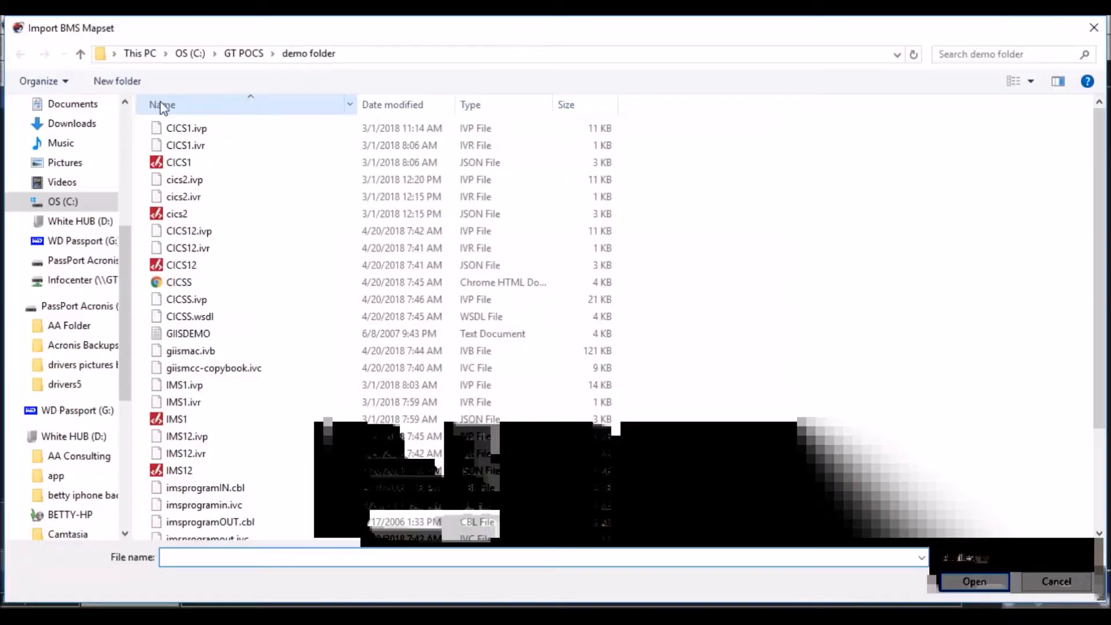
left_click(194, 53)
double_click(193, 146)
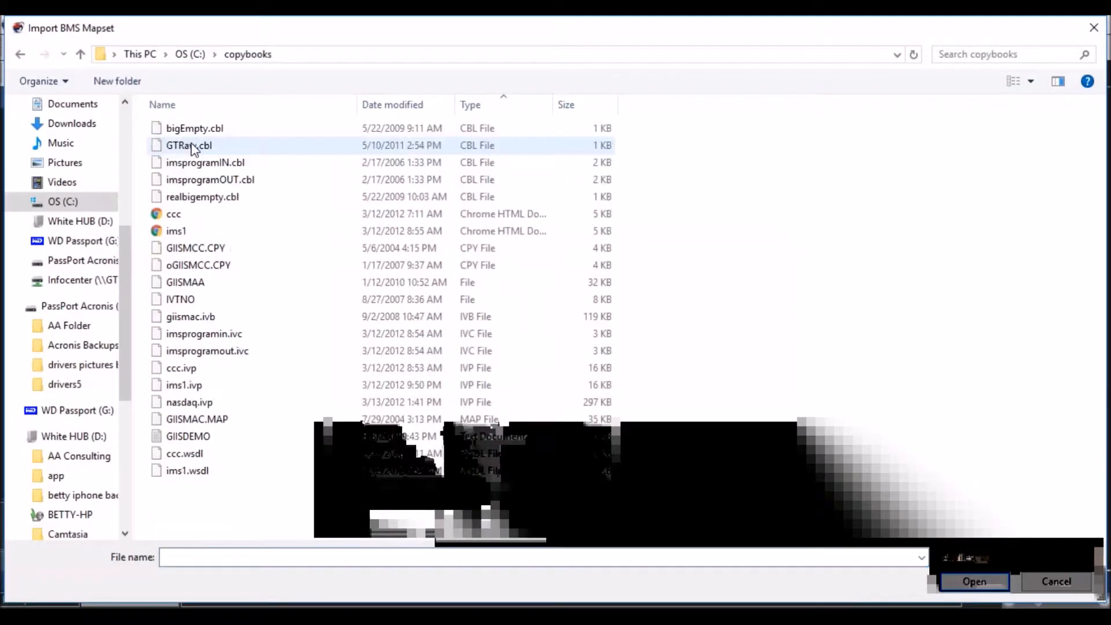
double_click(224, 418)
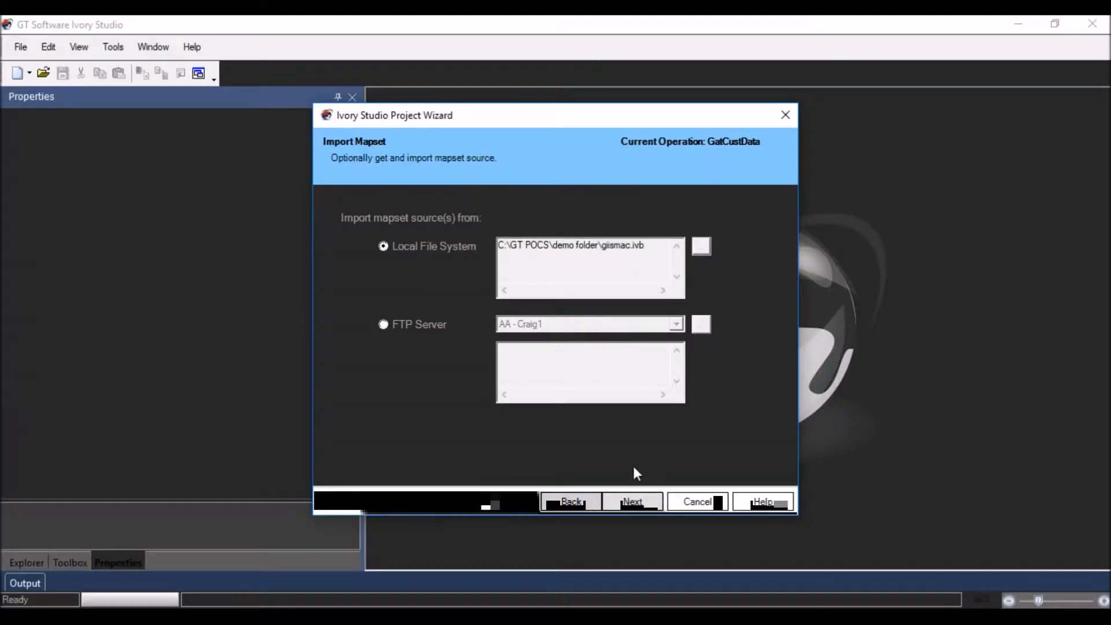
left_click(643, 502)
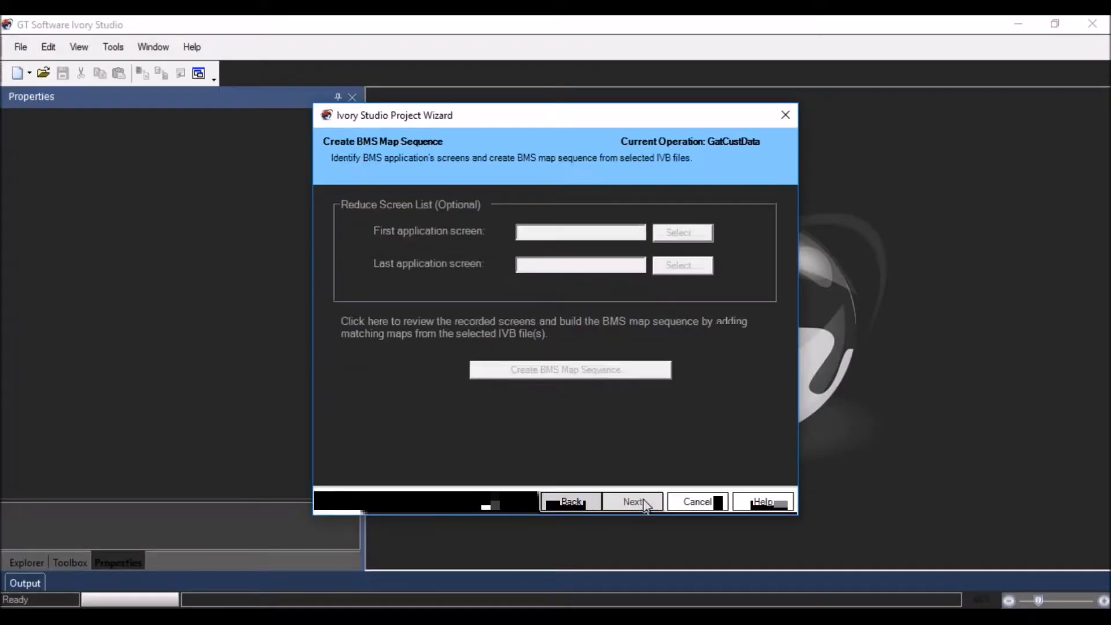
- Set the first application screen to the Account Request screen, SCR00004
left_click(674, 233)
left_click_drag(513, 418, 619, 494)
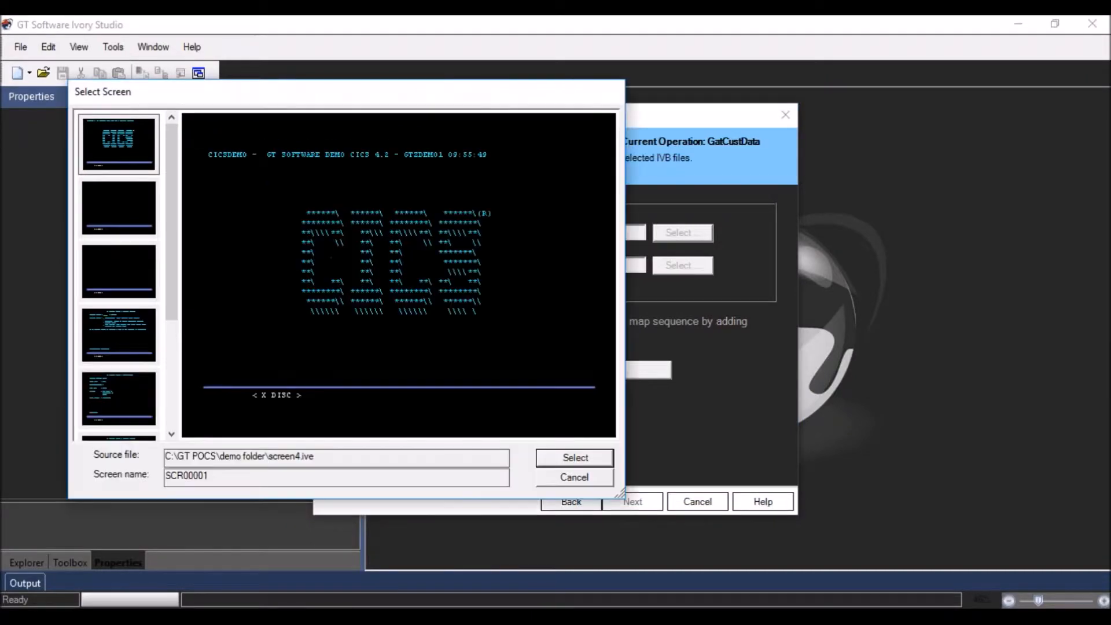
left_click(128, 335)
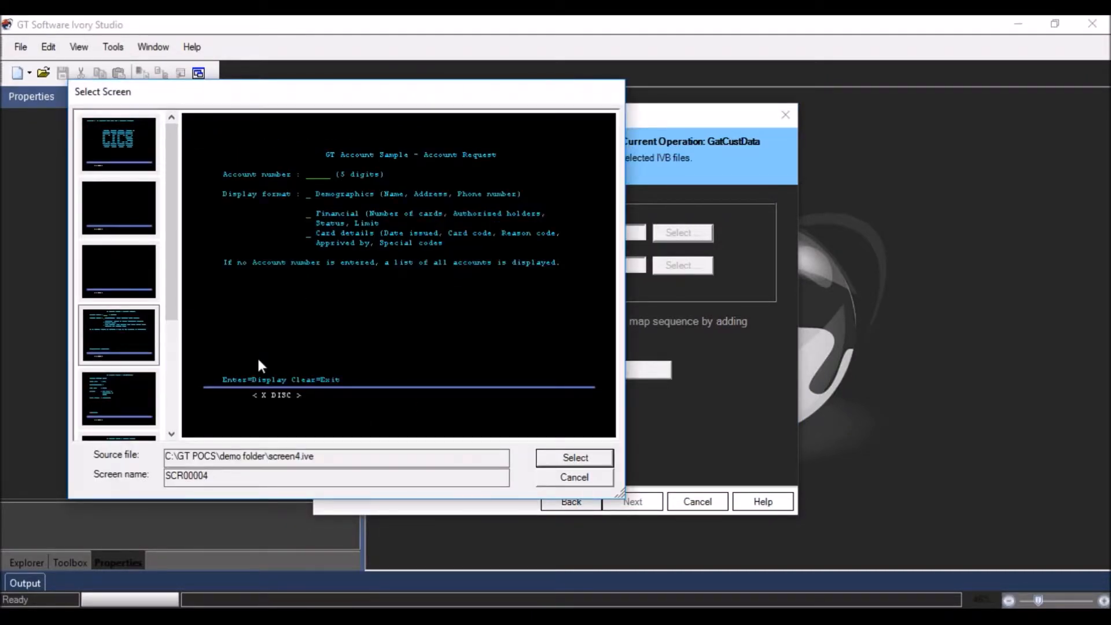
left_click(576, 457)
- Set the last application screen to SCR00007
left_click(670, 266)
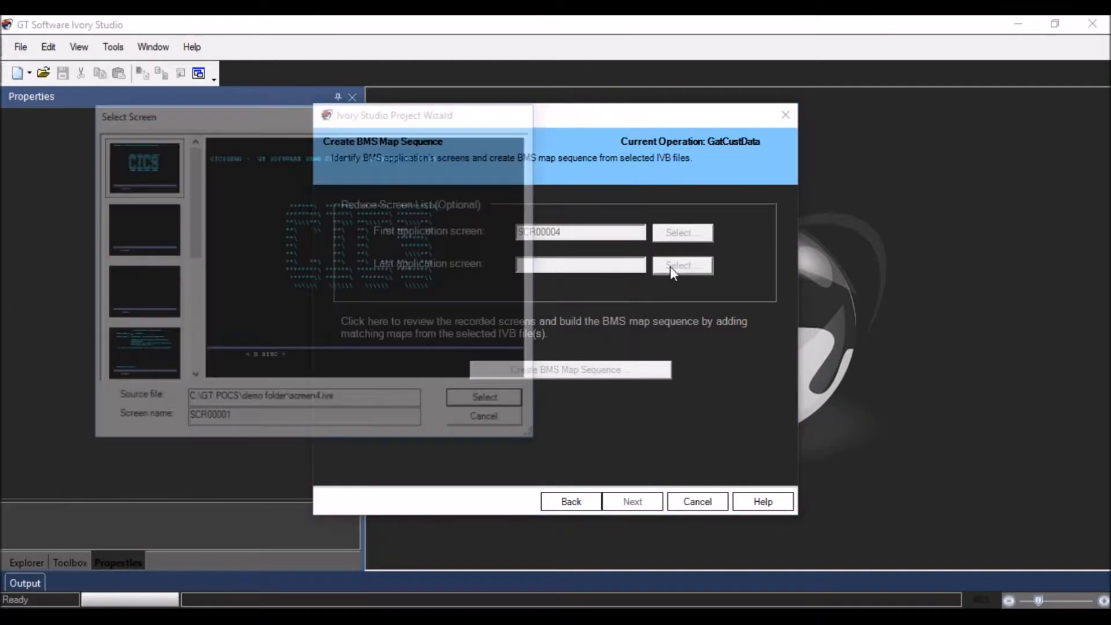
scroll(183, 234, "down", 4)
left_click(157, 307)
left_click(459, 401)
- Build the BMS map sequence by adding matching maps from giismac.ivb, and check the map matched to the Account Request screen
left_click(540, 368)
left_click_drag(688, 420, 854, 562)
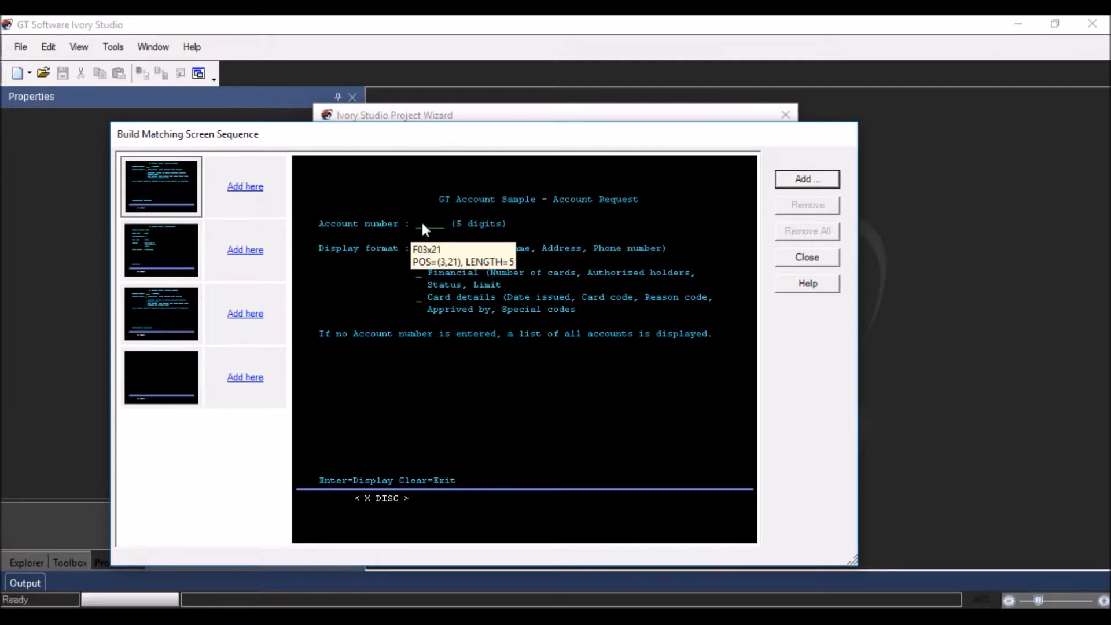
left_click(819, 180)
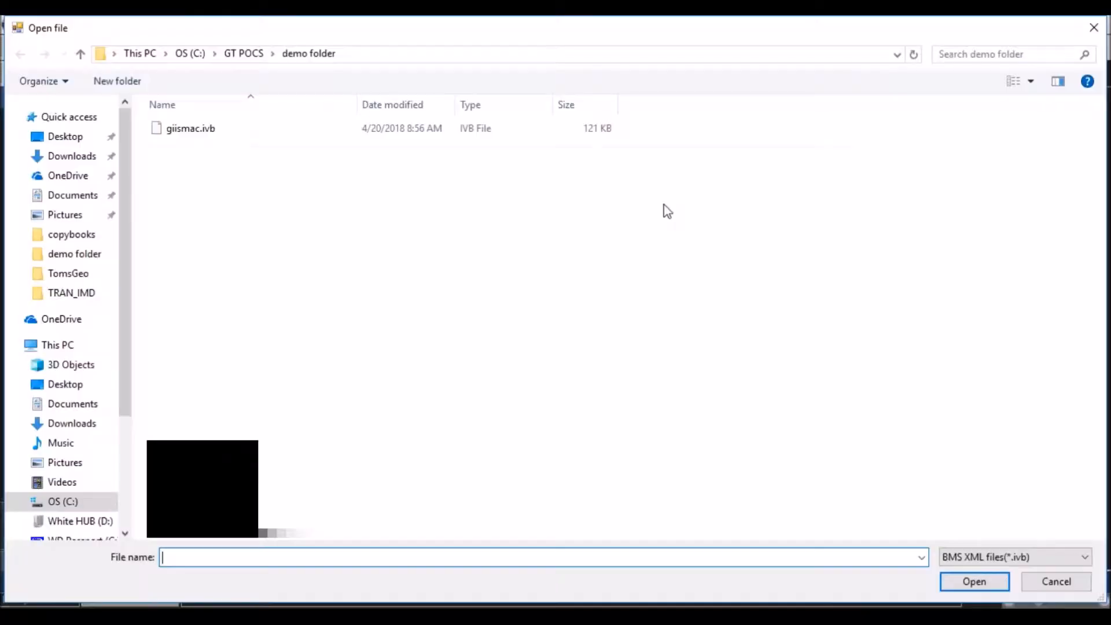
double_click(213, 130)
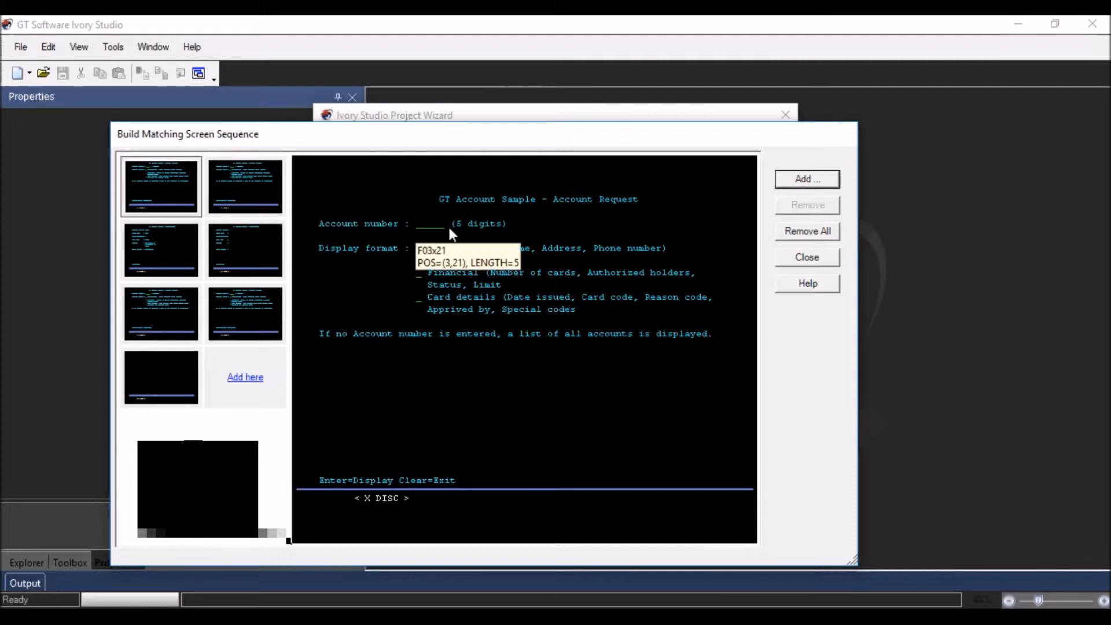
left_click(248, 186)
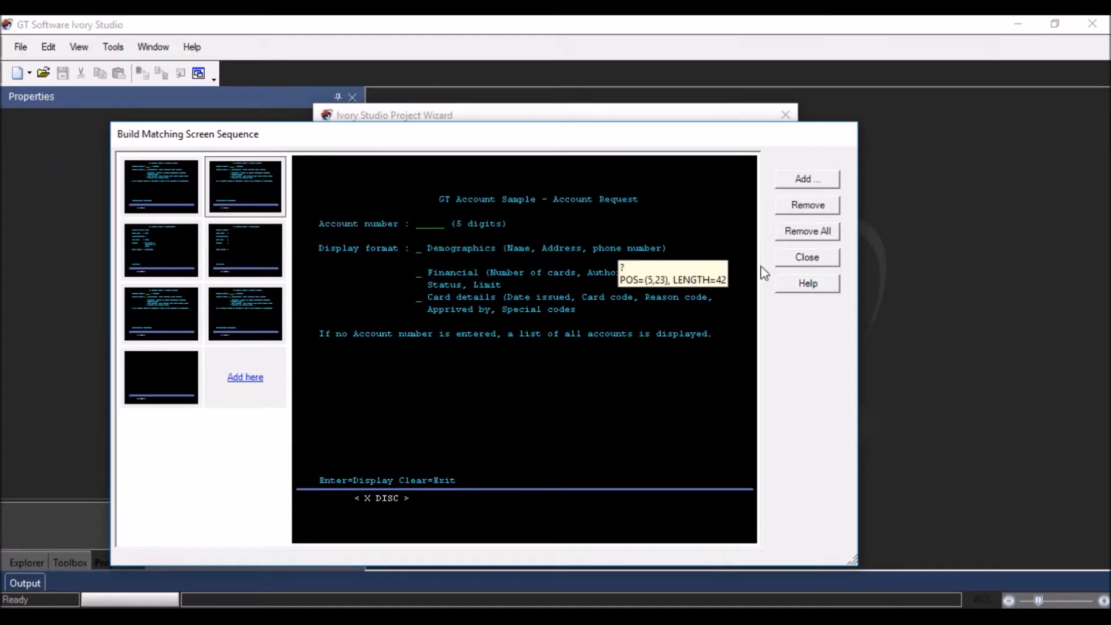
left_click(797, 261)
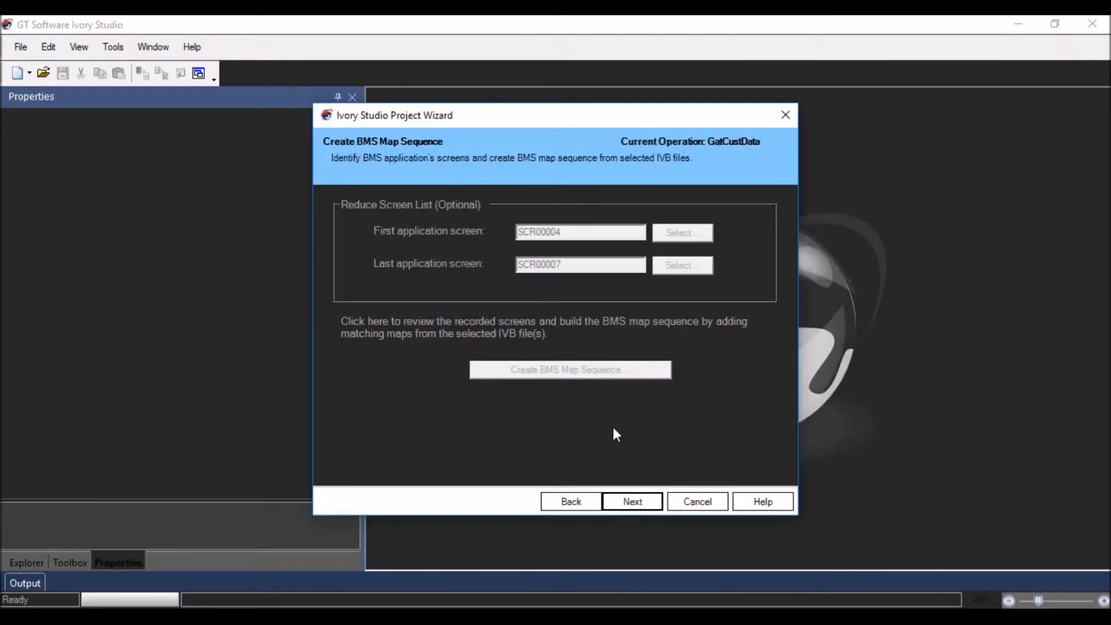
- Set the initial transaction ID to IVYM and start defining the data movements
left_click(634, 501)
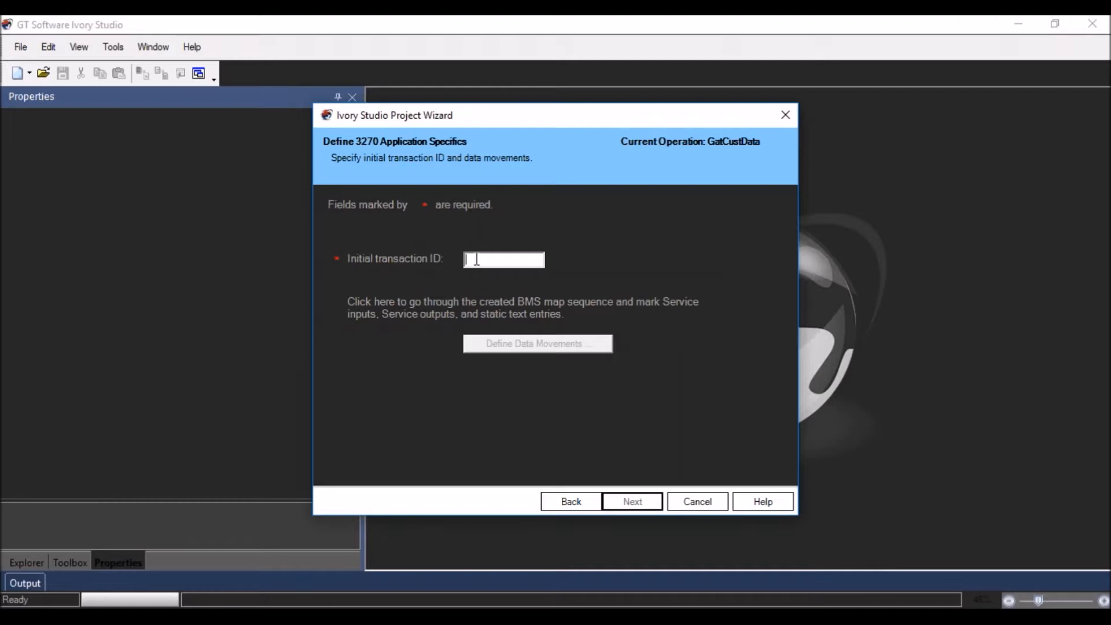
type("IVYM")
left_click(545, 340)
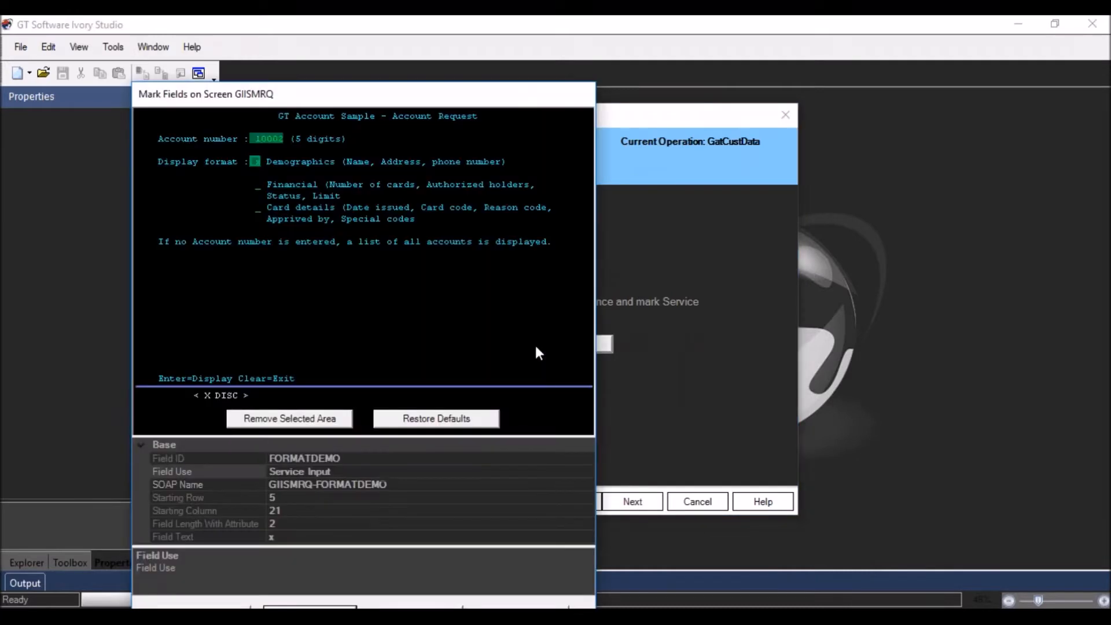
- Change the SOAP name of the account number field to AcctIn
left_click(267, 138)
left_click(380, 486)
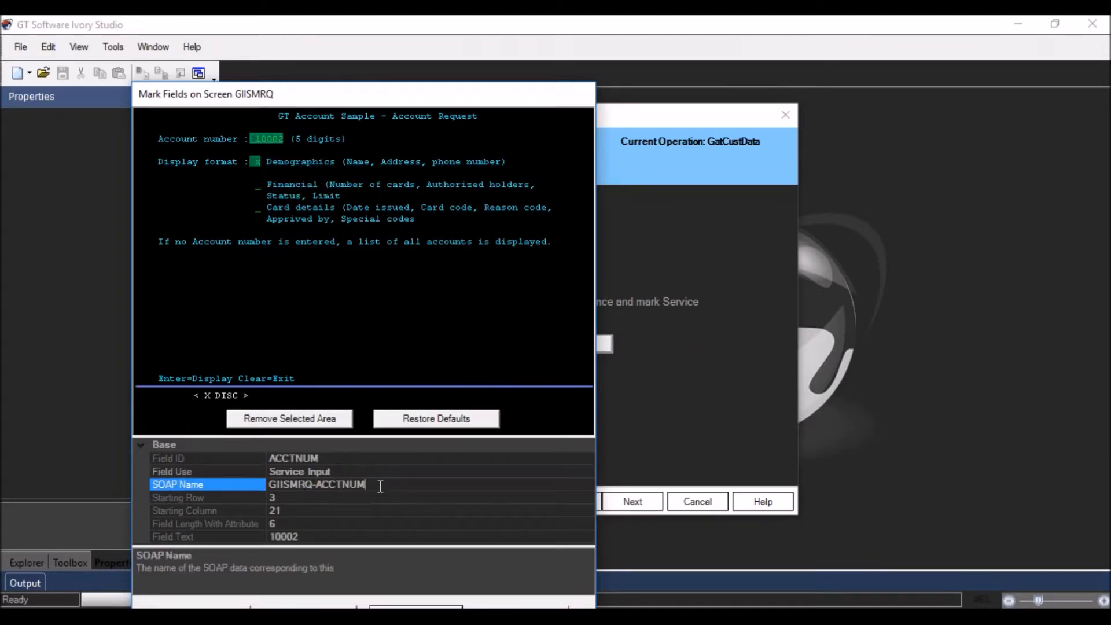
key("ctrl+a")
type("AcctIn")
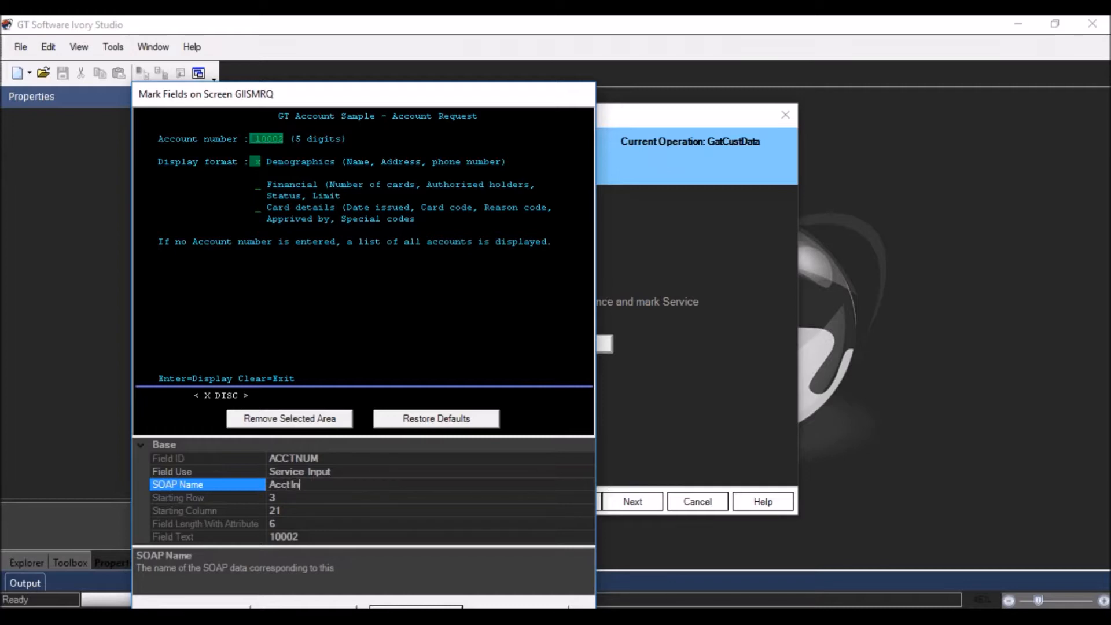
- Set the field use of the Demographics display format field on the Account Request screen to Static Text
left_click(255, 164)
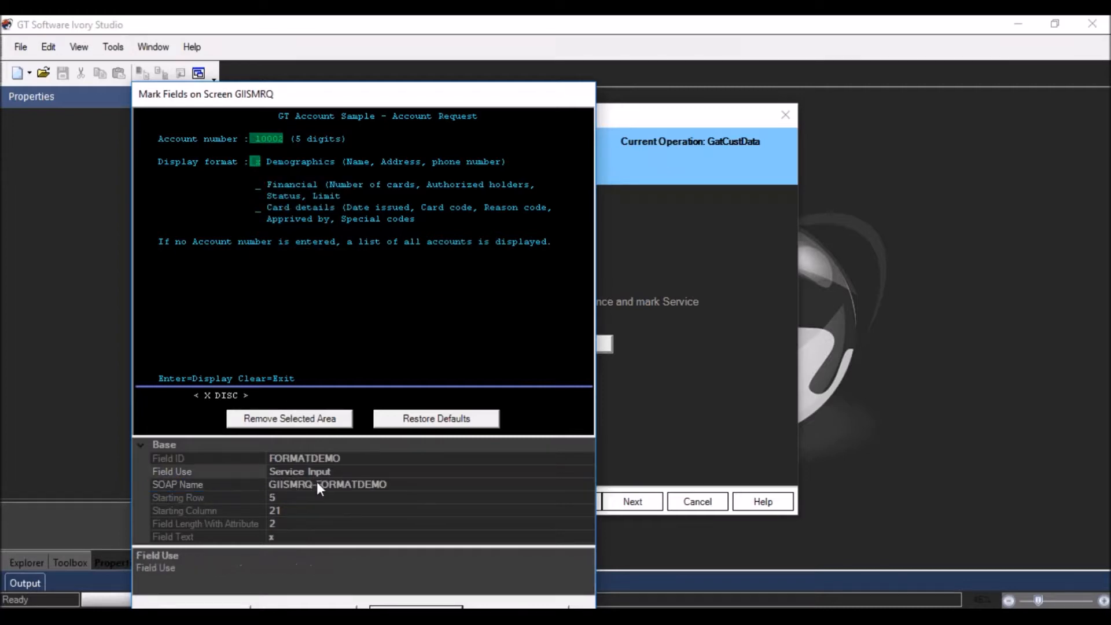
left_click(585, 472)
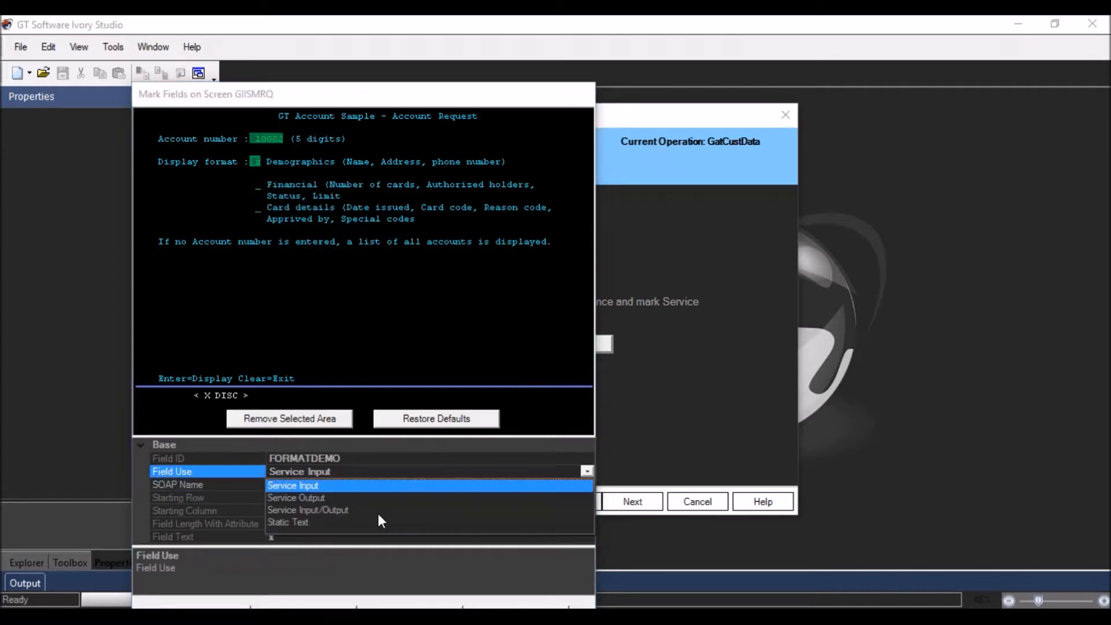
left_click(323, 521)
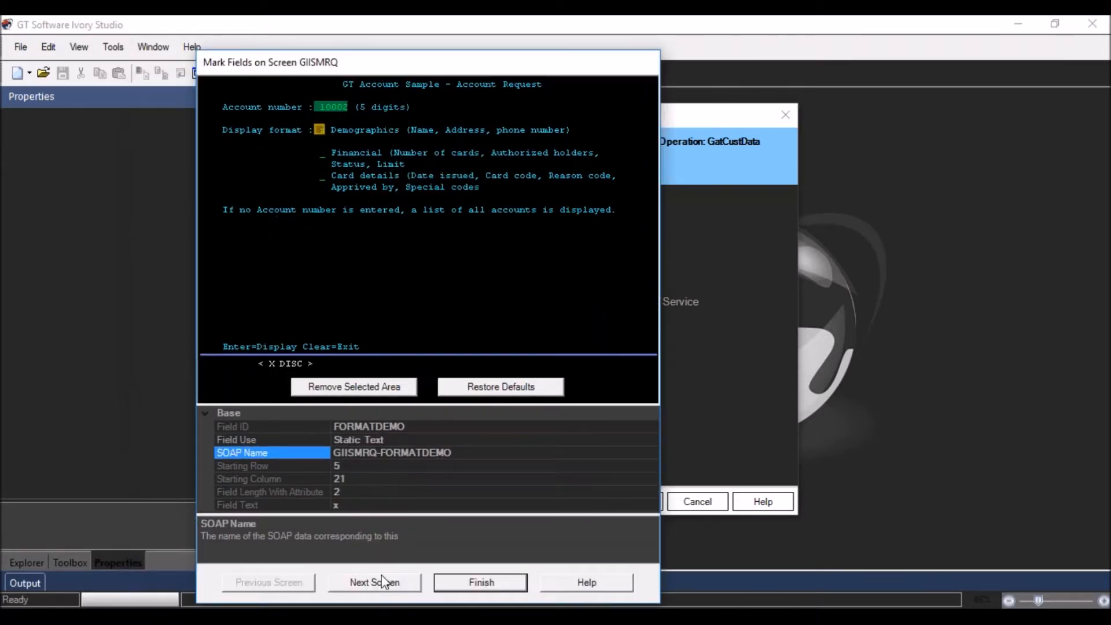
- On the Demographics screen, mark the account number, first name, middle initial, last name, first address line and phone number as service outputs
left_click(374, 582)
left_click(330, 119)
left_click(333, 134)
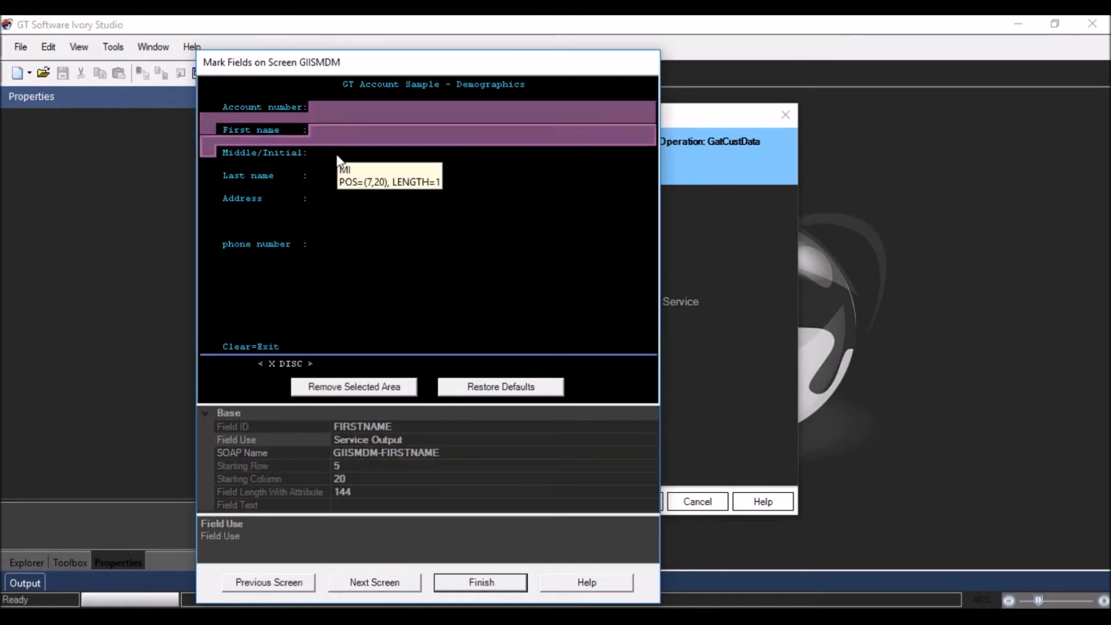
left_click(334, 157)
left_click(337, 180)
left_click(338, 199)
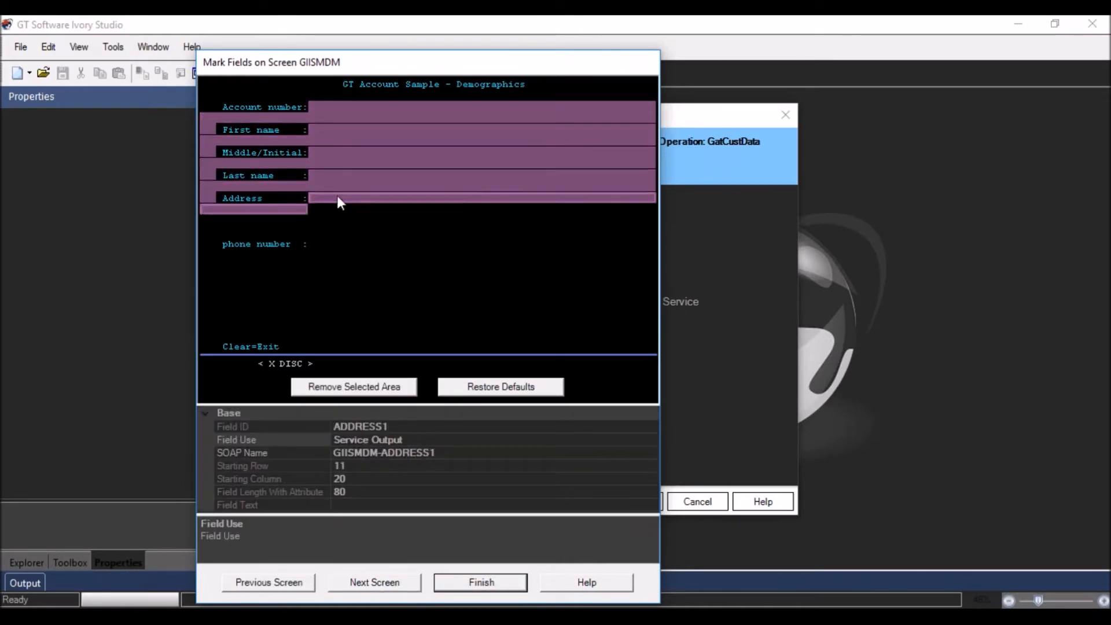
left_click(324, 243)
- Finish marking fields on the remaining screen and complete the project wizard to generate the service diagram
left_click(384, 583)
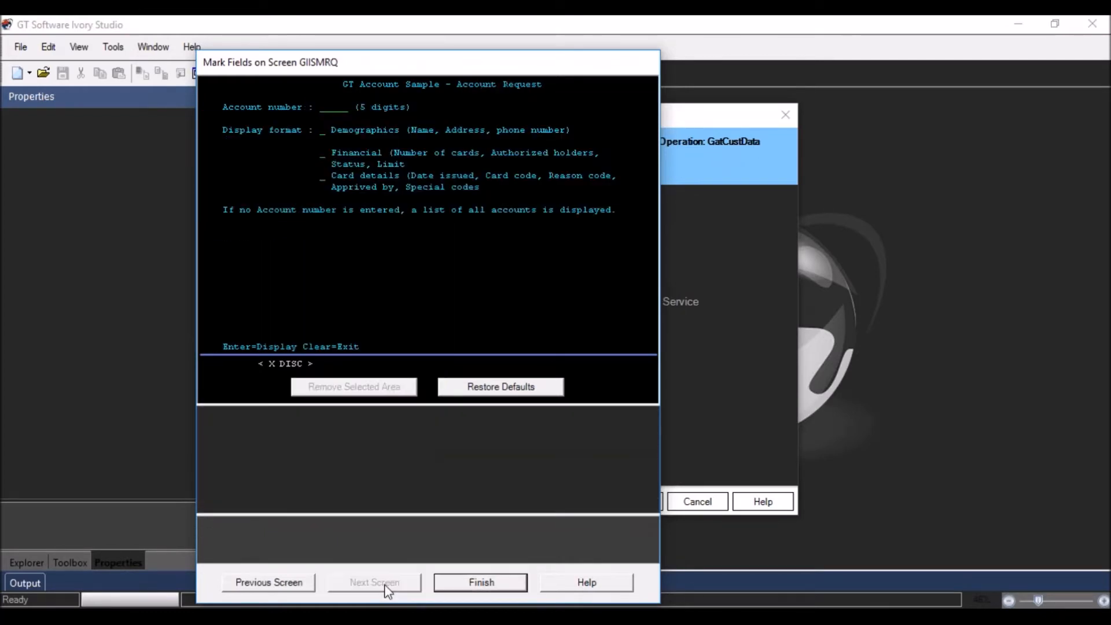
left_click(462, 580)
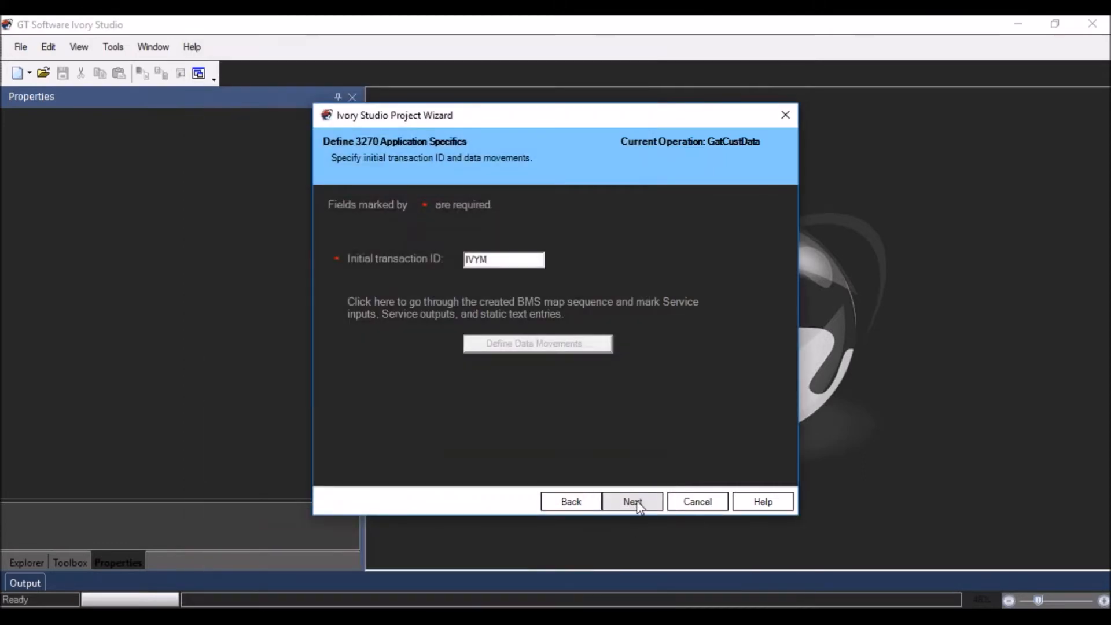
left_click(637, 502)
left_click(694, 496)
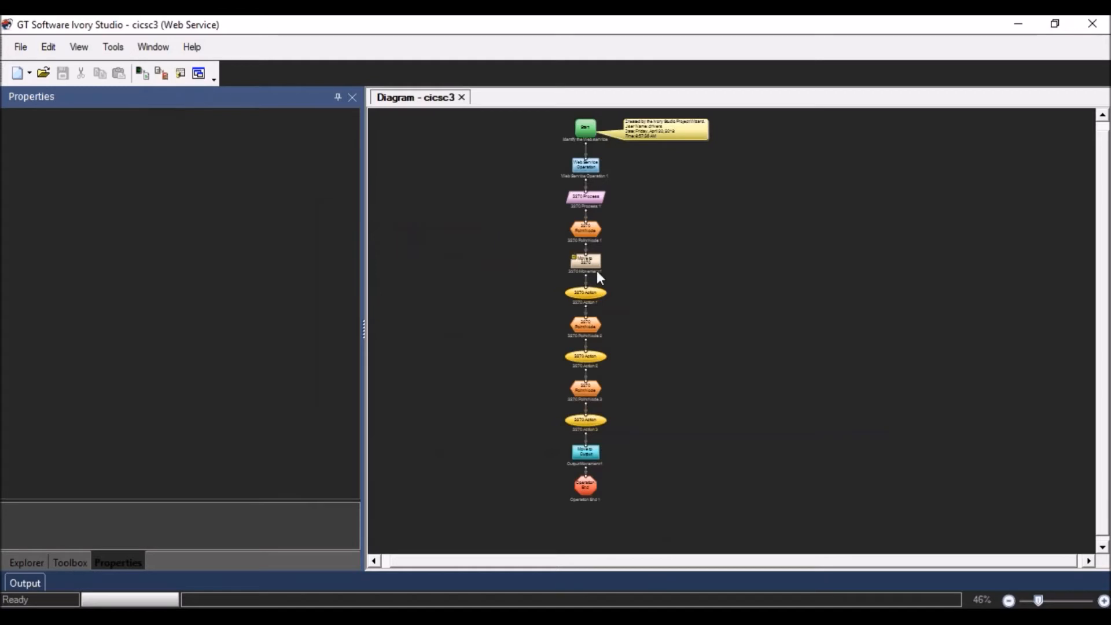
- Deploy the cicsc3 project to the Ivory server
left_click(20, 46)
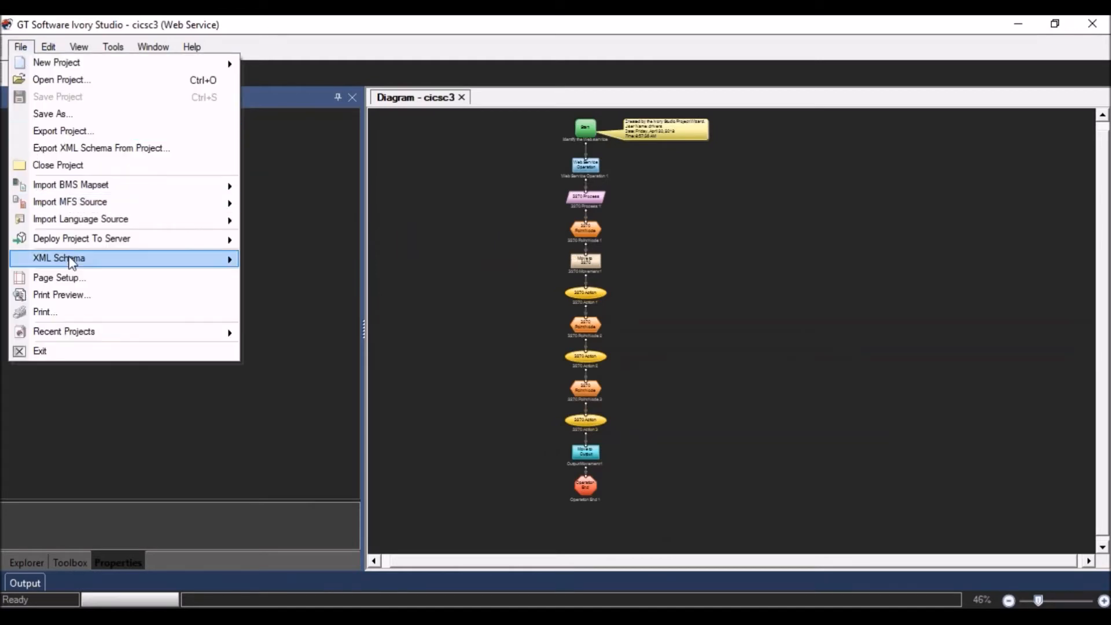
mouse_move(78, 244)
left_click(307, 259)
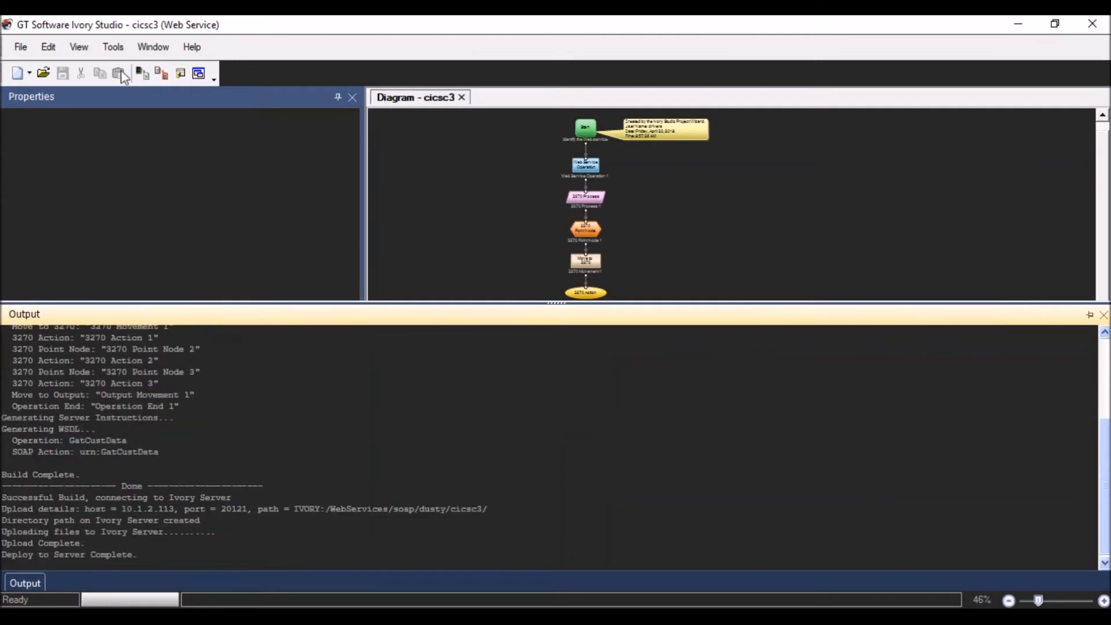
- Open the cicsc3 WSDL for testing and build a SOAP request with the sample account number as the AcctIn value
left_click(113, 46)
key("Escape")
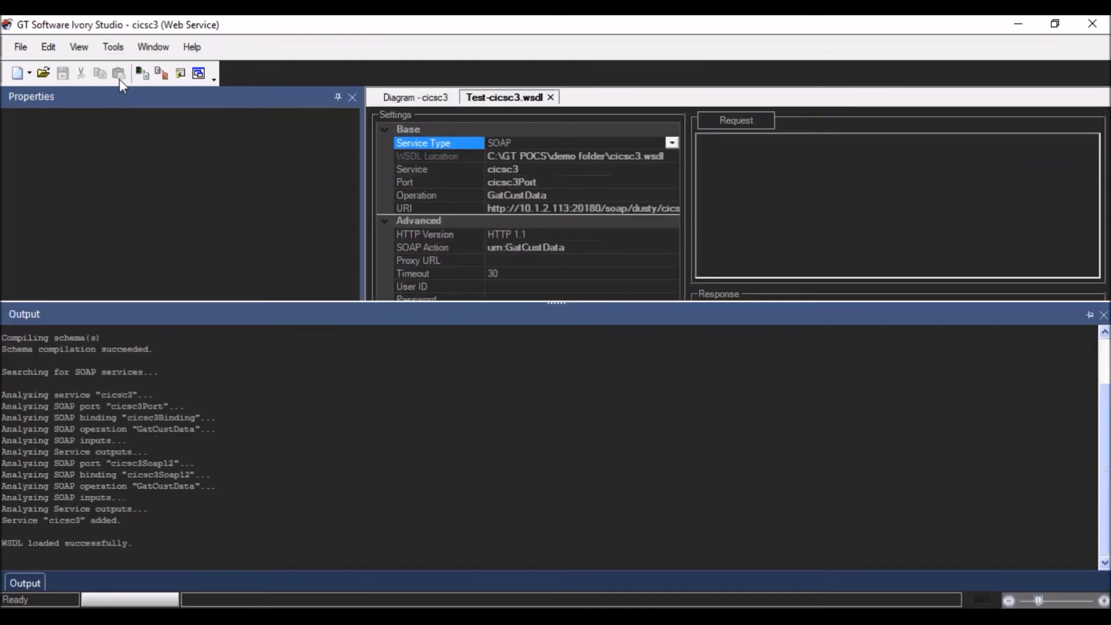
left_click(724, 122)
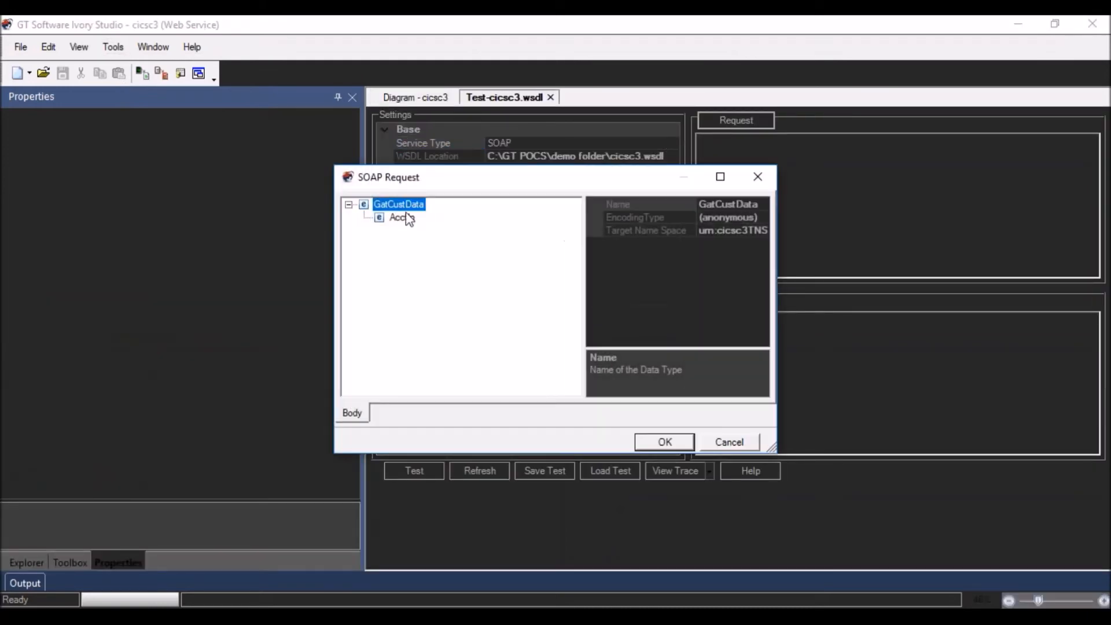
left_click(403, 218)
left_click(688, 259)
type("10")
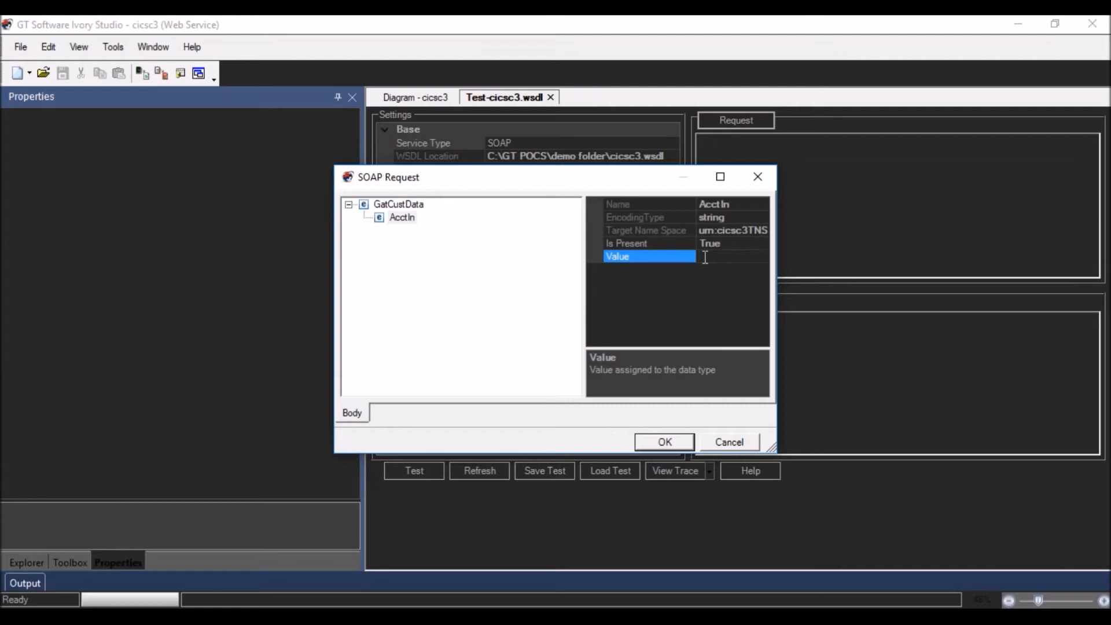
type("002")
left_click(660, 443)
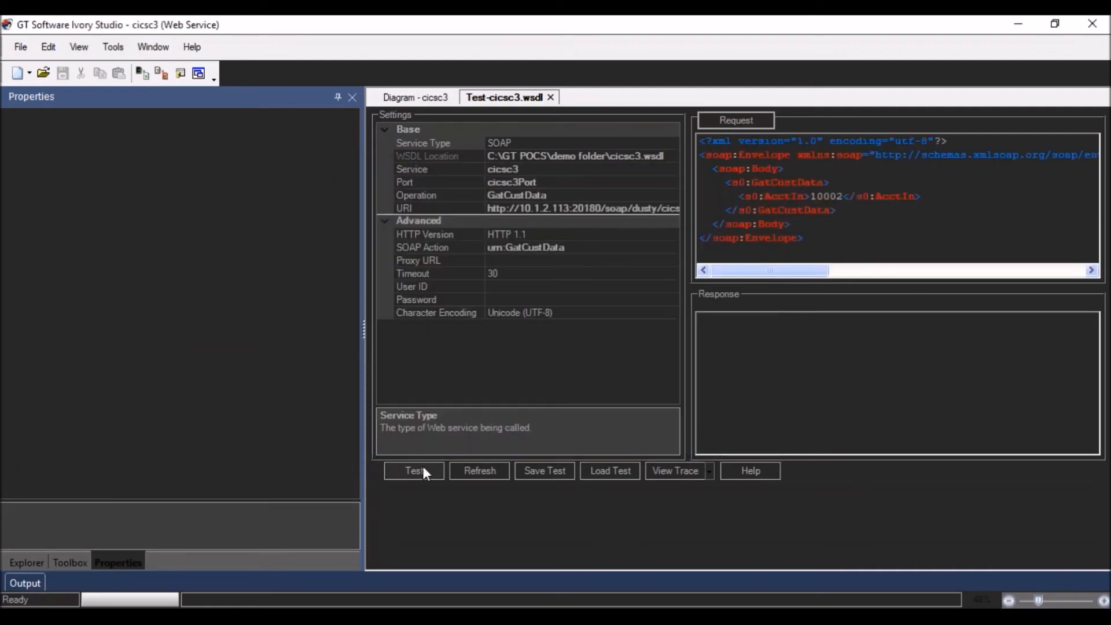
- Run the SOAP test of GatCustData and open its response in a separate view
left_click(423, 468)
right_click(813, 358)
left_click(834, 369)
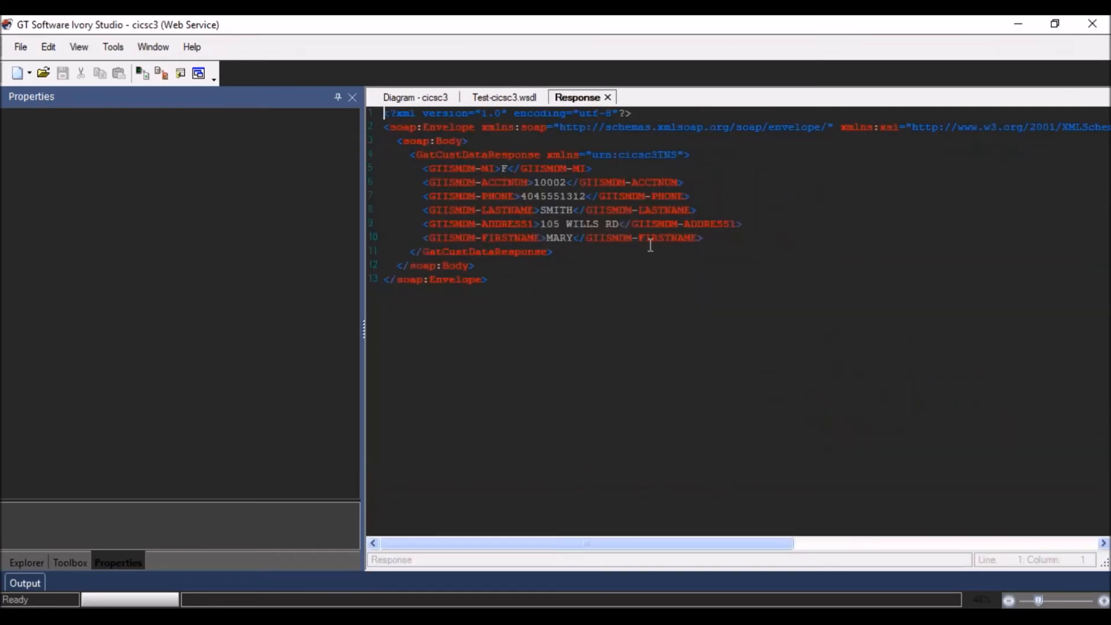
- Return to the cicsc3 WSDL test and change its service type to REST
left_click(493, 102)
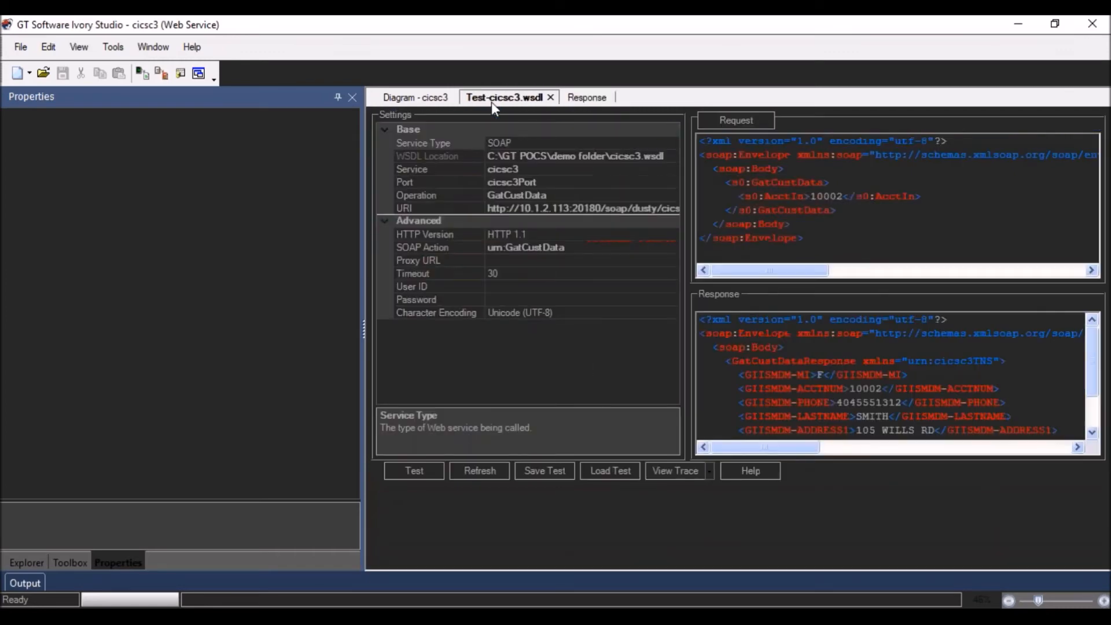
left_click(672, 142)
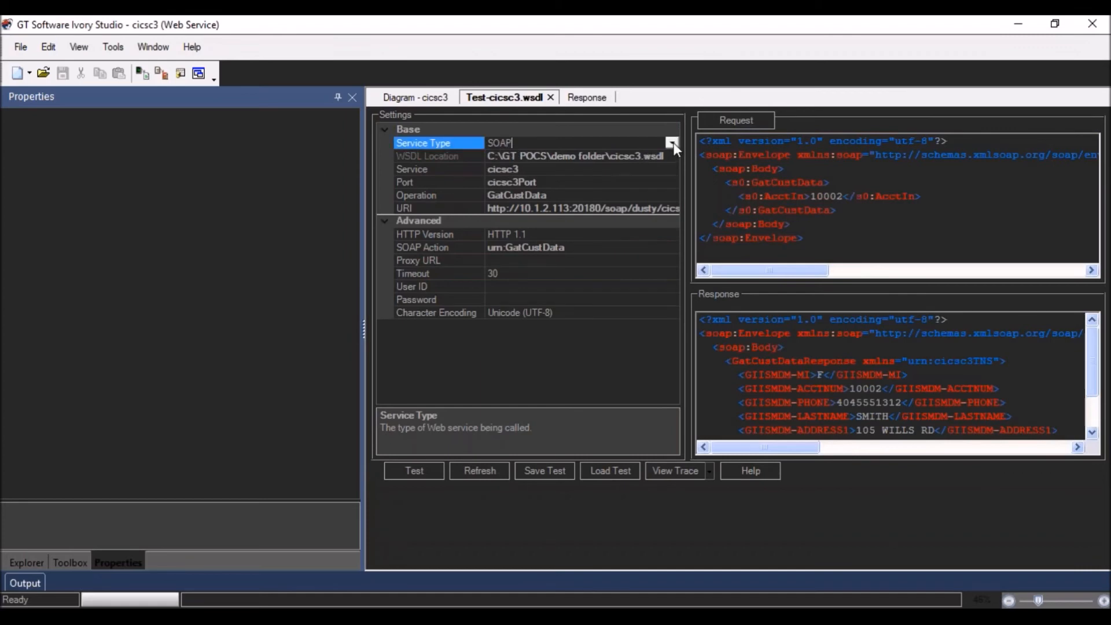
left_click(673, 143)
left_click(513, 168)
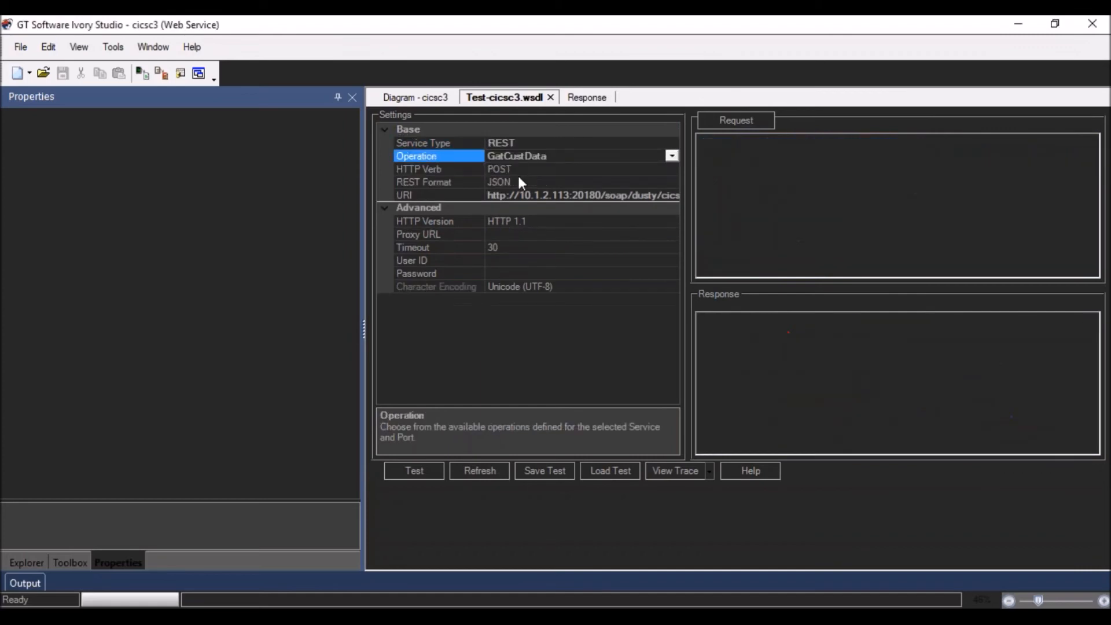
- Build a REST request with the sample account number as the AcctIn value and run the test
left_click(743, 115)
left_click(415, 221)
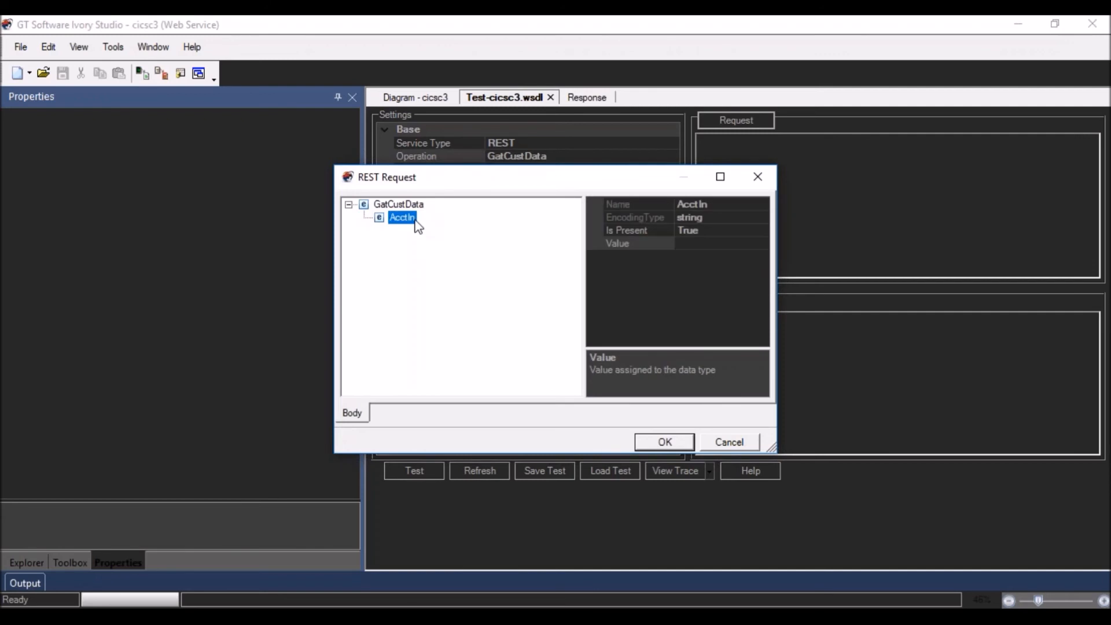
left_click(702, 244)
type("10002")
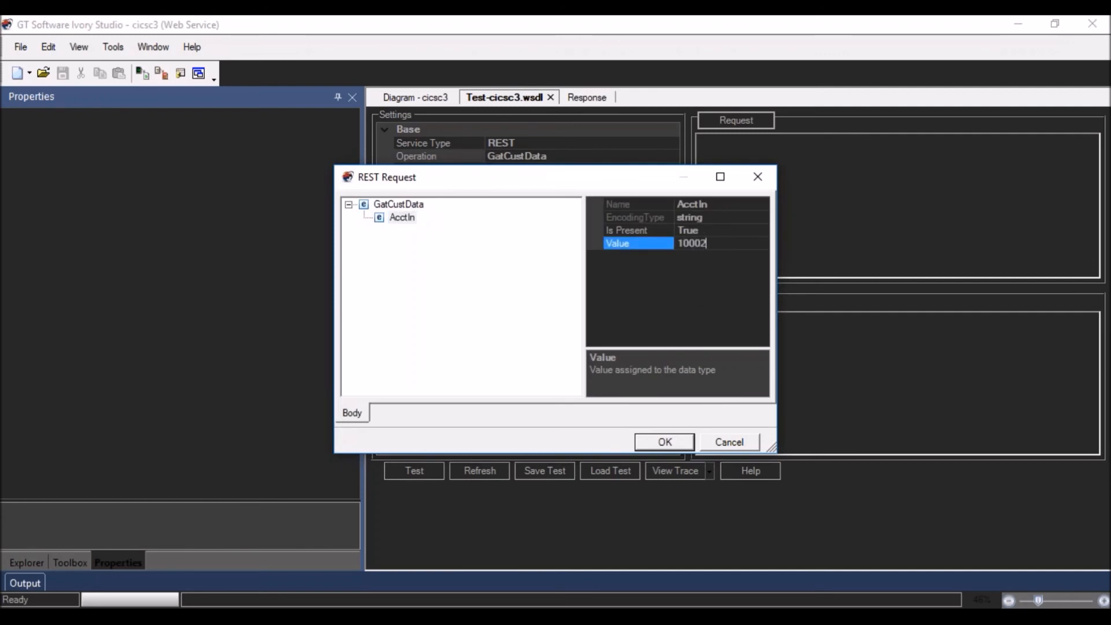
left_click(666, 443)
left_click(423, 470)
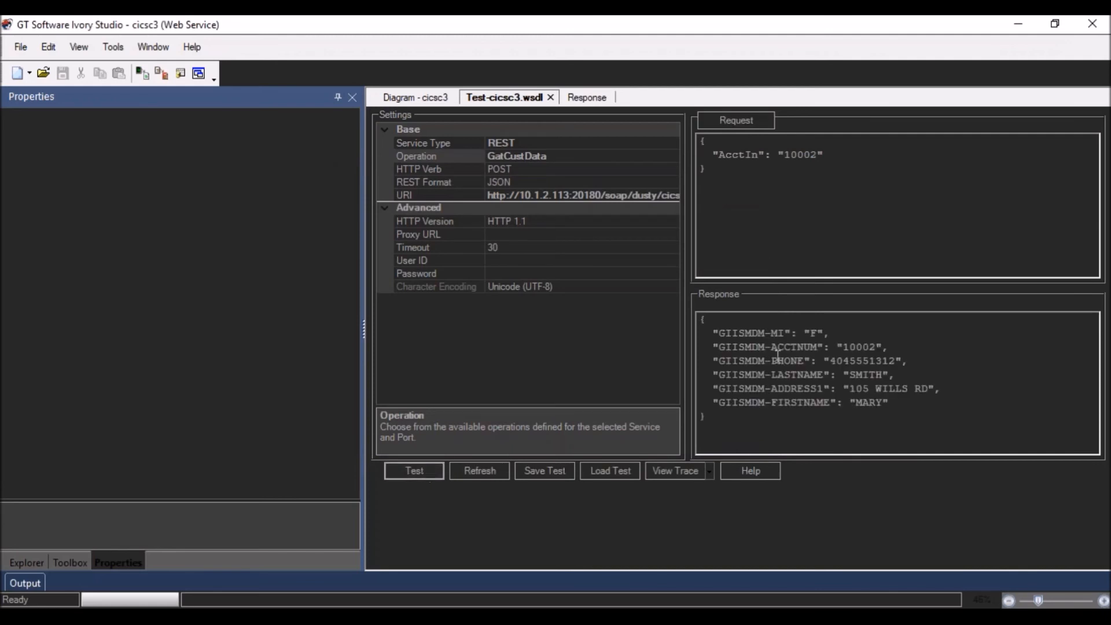